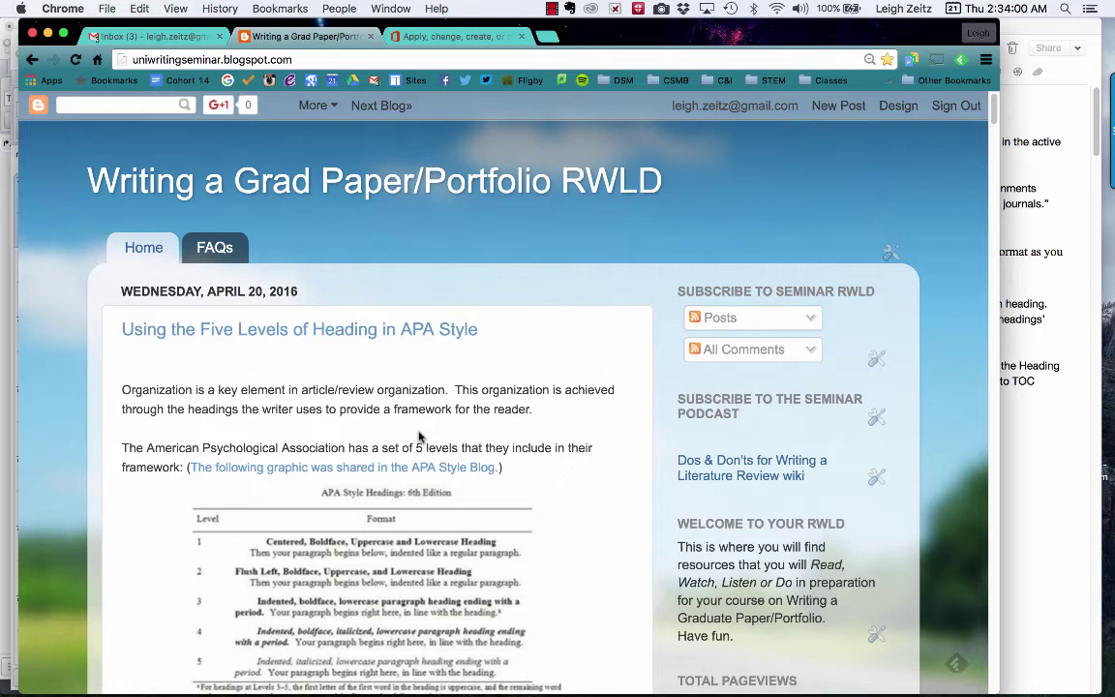
Step: Review the blog post on the five APA heading levels, including its format table, key points and sample document
scroll(419, 437, "down", 3)
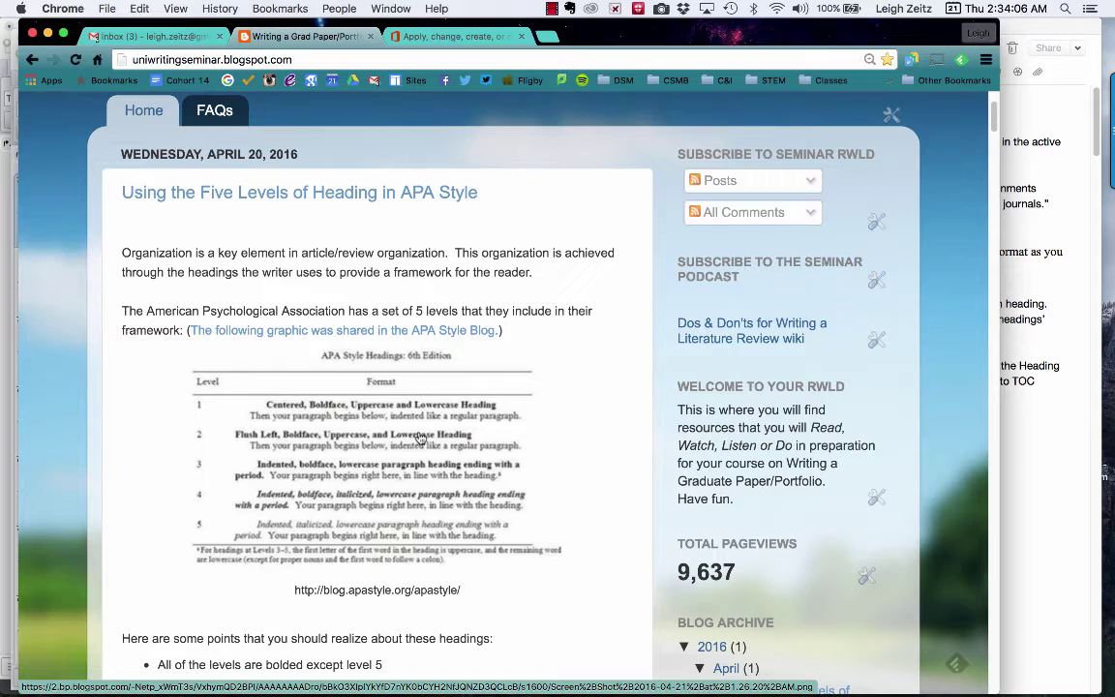
scroll(419, 438, "down", 10)
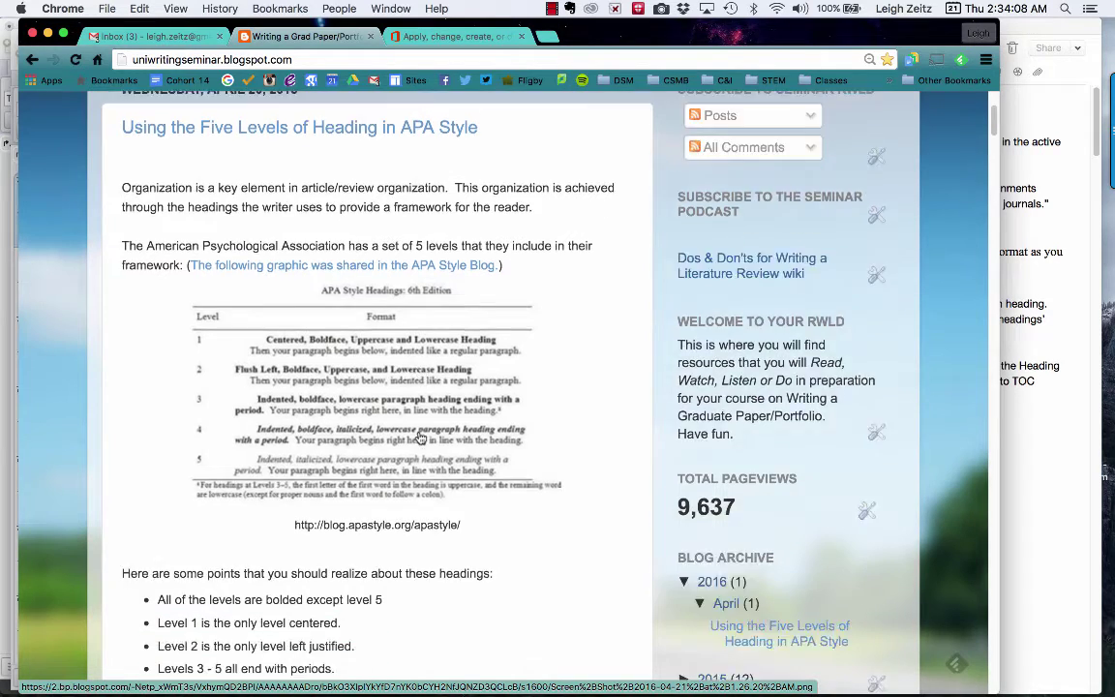
scroll(421, 438, "up", 3)
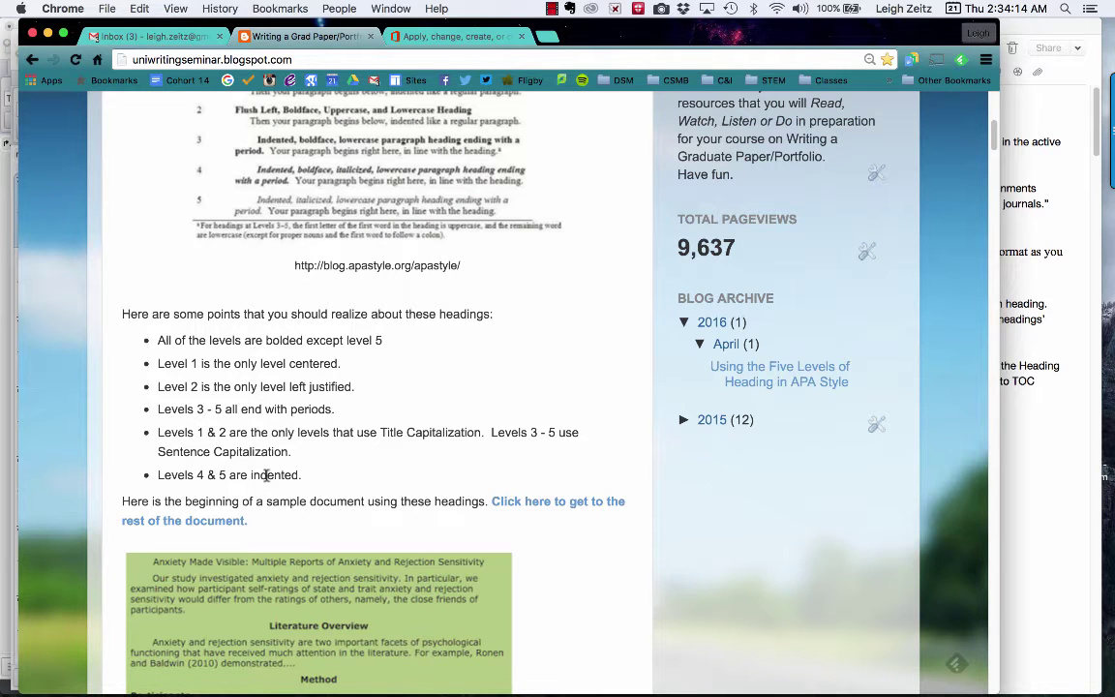
scroll(242, 432, "down", 6)
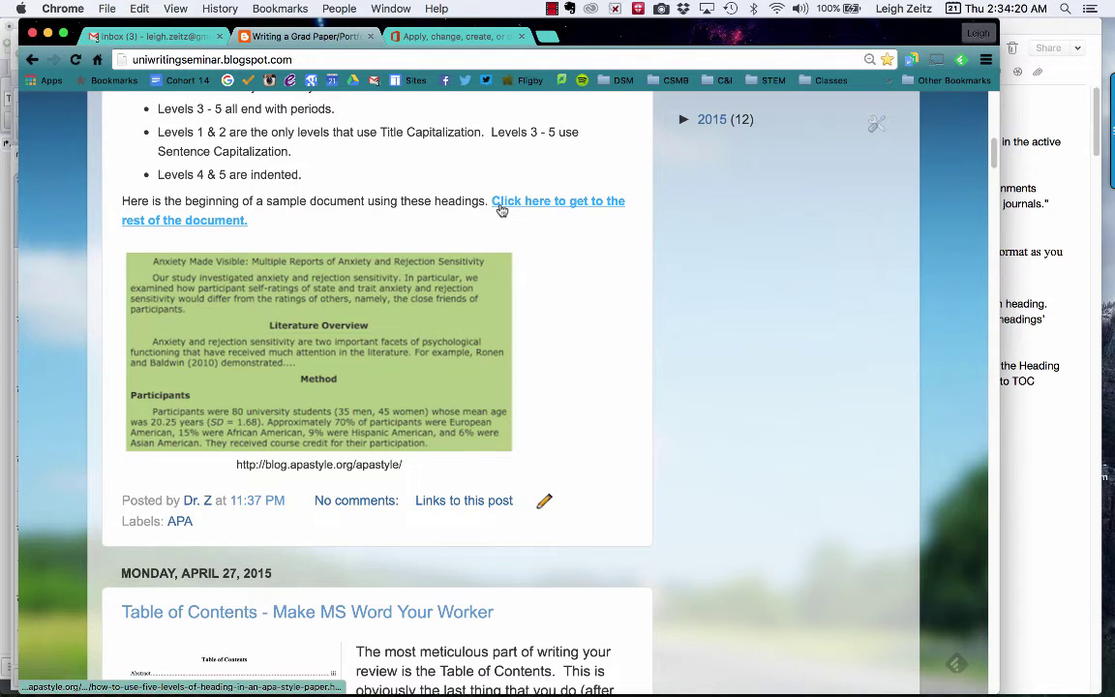
scroll(501, 211, "up", 15)
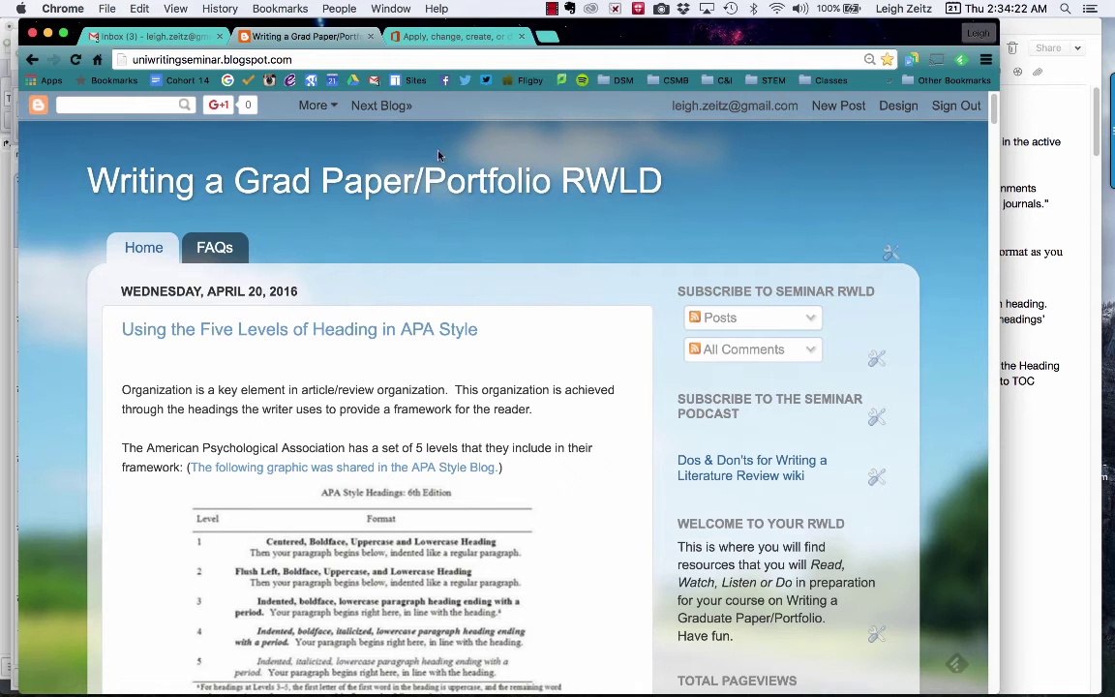
Step: Switch to the APA Headings document in Word, select the "Heading 1" line, and open the Heading 1 style from all styles for modification
key("super+Tab")
key("super+Tab")
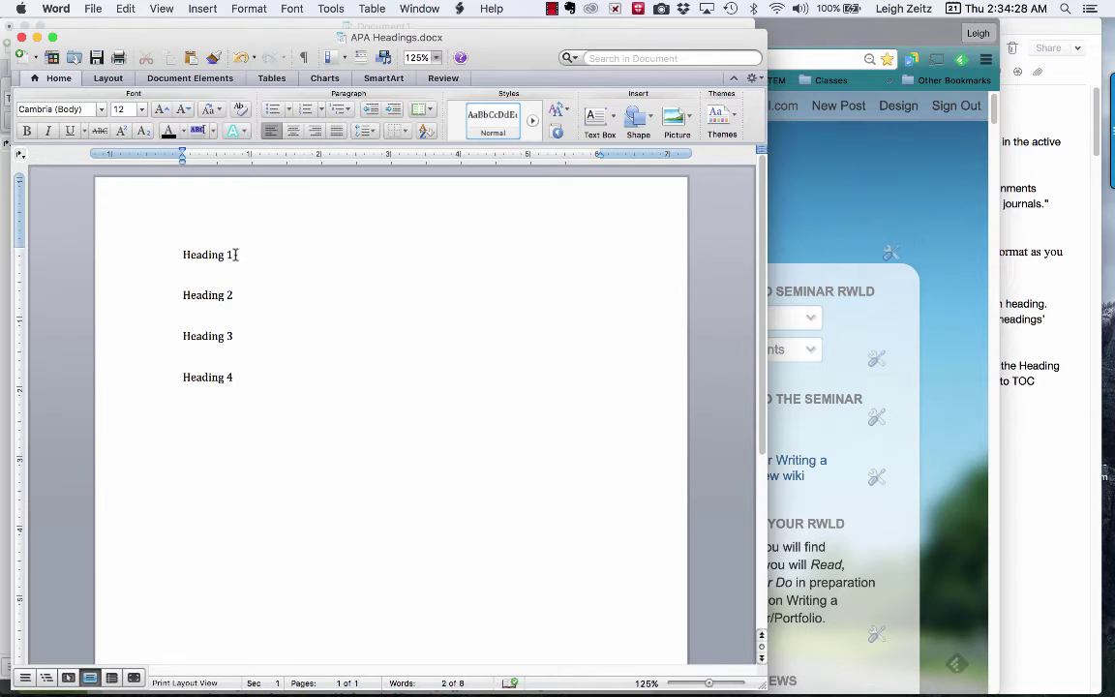
left_click_drag(235, 255, 188, 259)
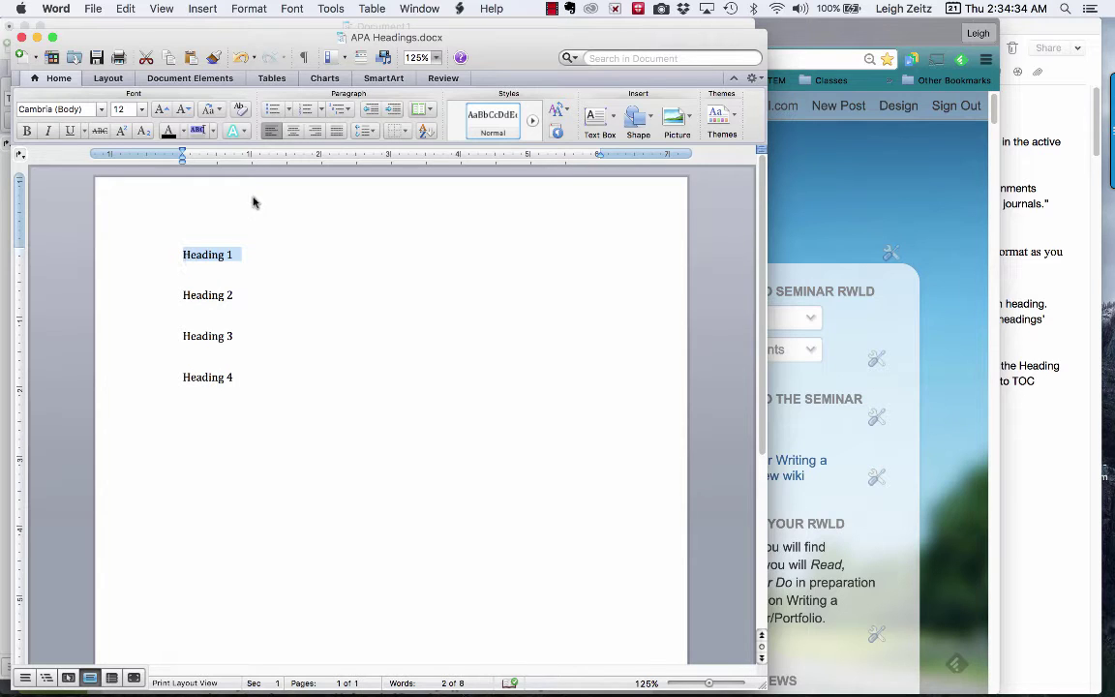
left_click(249, 9)
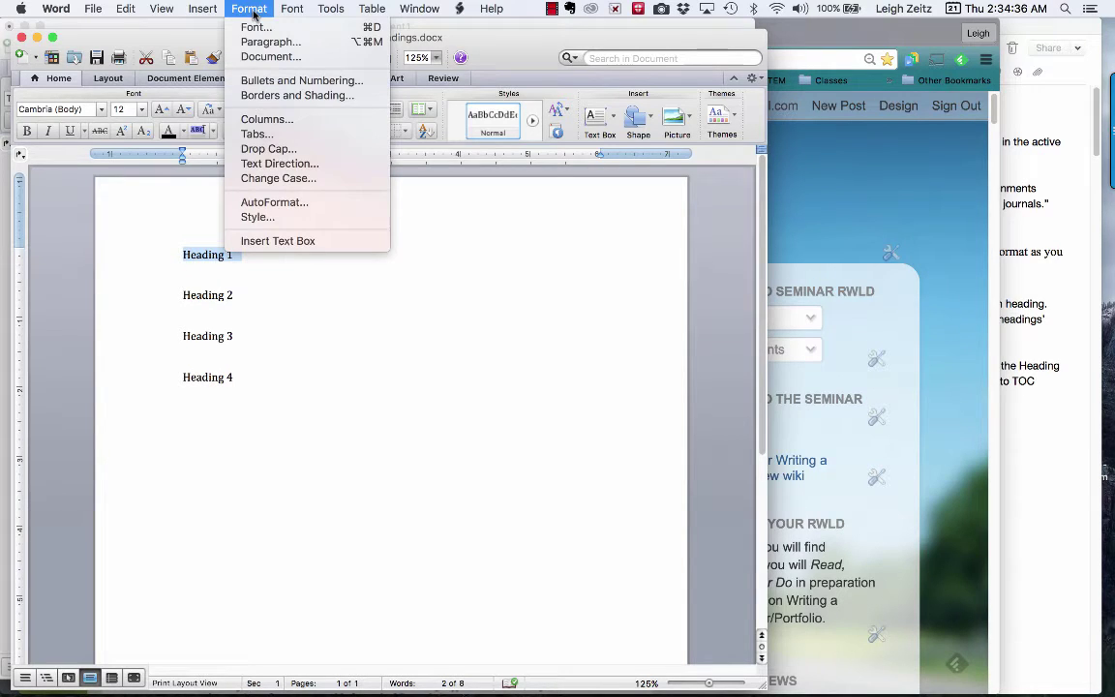
left_click(256, 219)
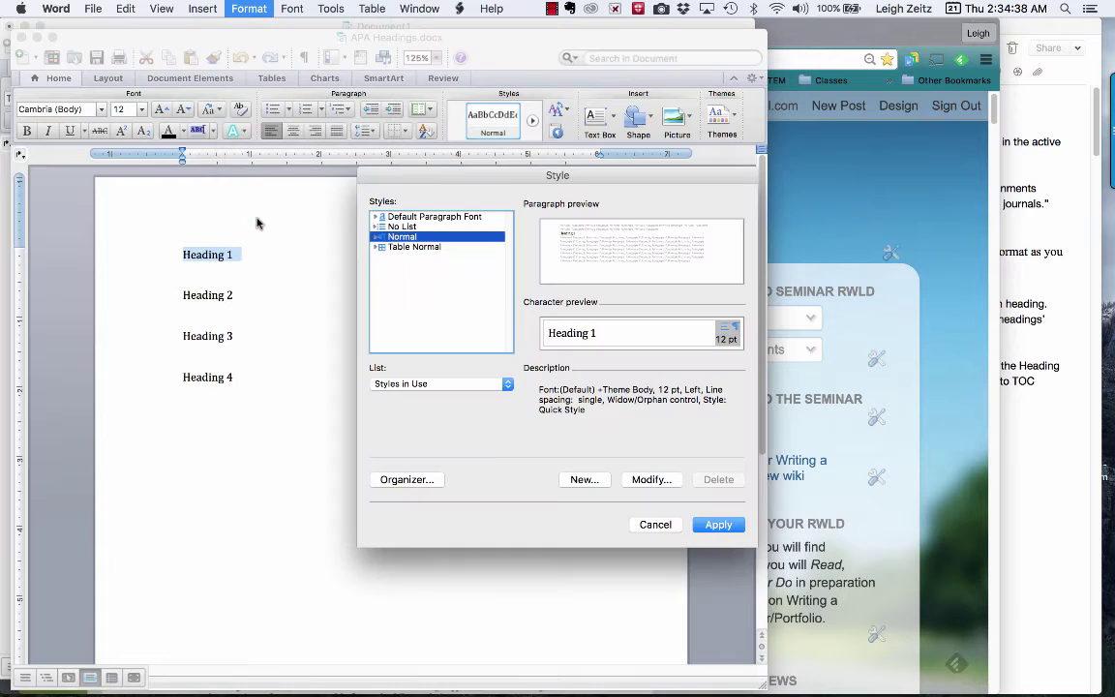
left_click(505, 387)
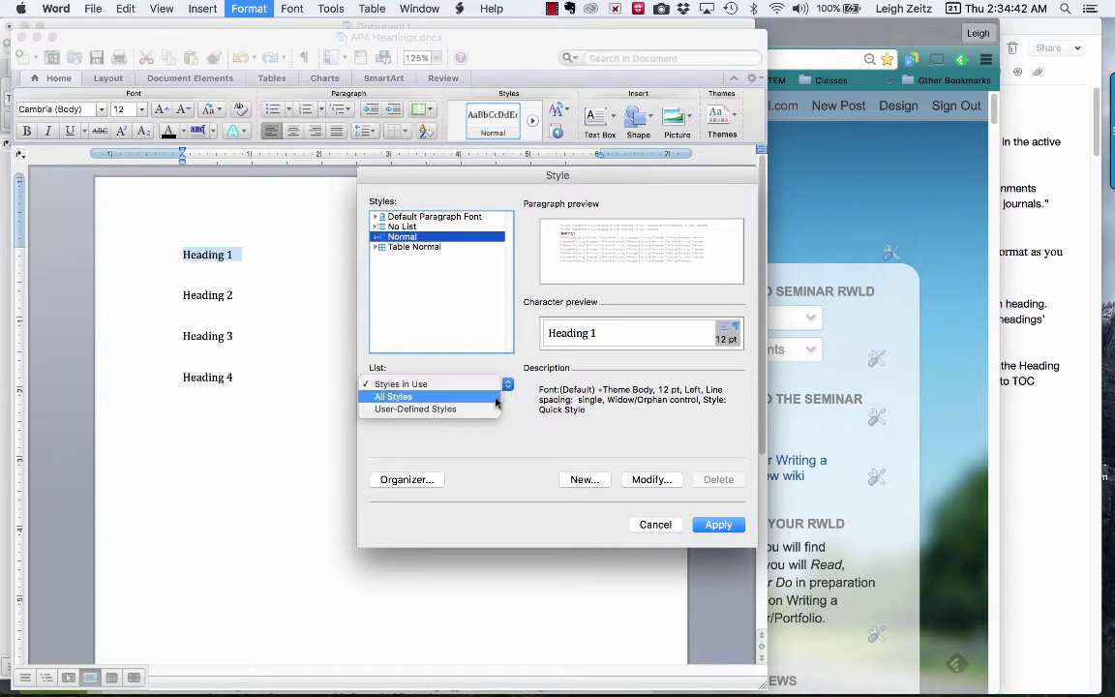
left_click(497, 397)
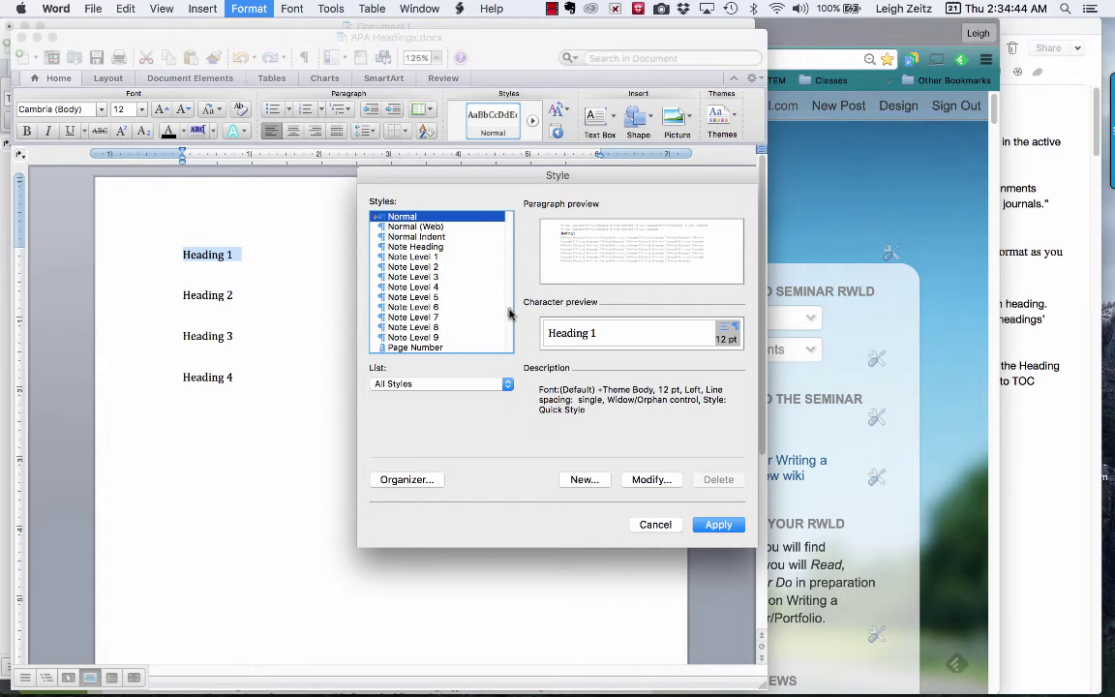
mouse_move(510, 311)
left_mouse_down()
mouse_move(506, 241)
mouse_move(497, 249)
left_mouse_up()
left_click(414, 291)
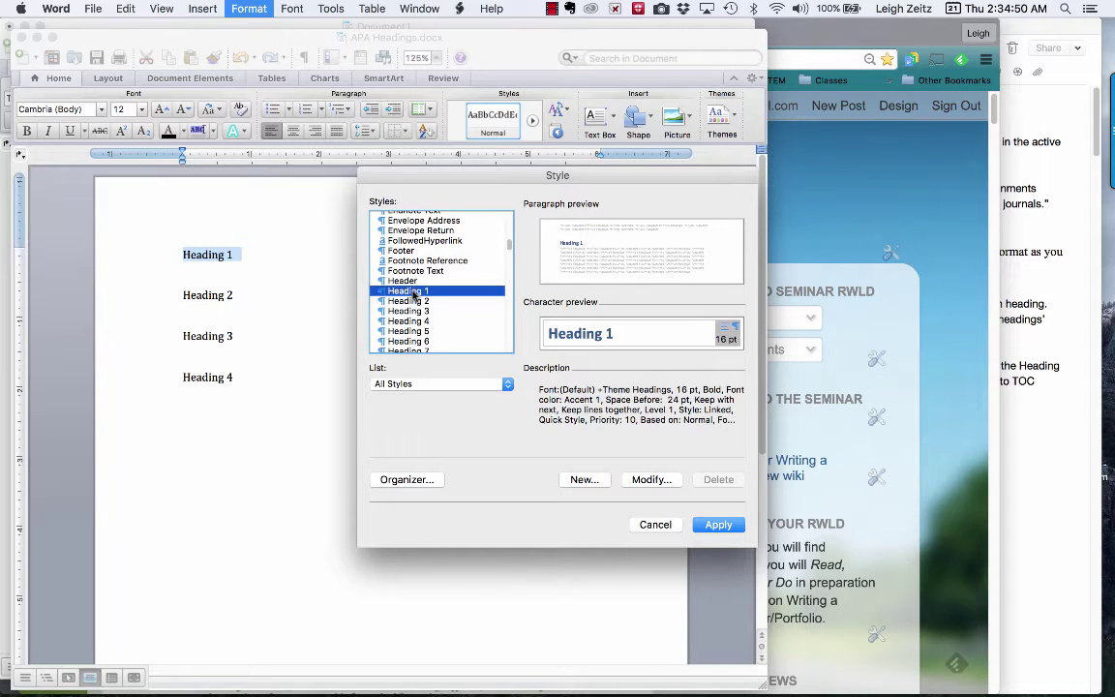
left_click(651, 480)
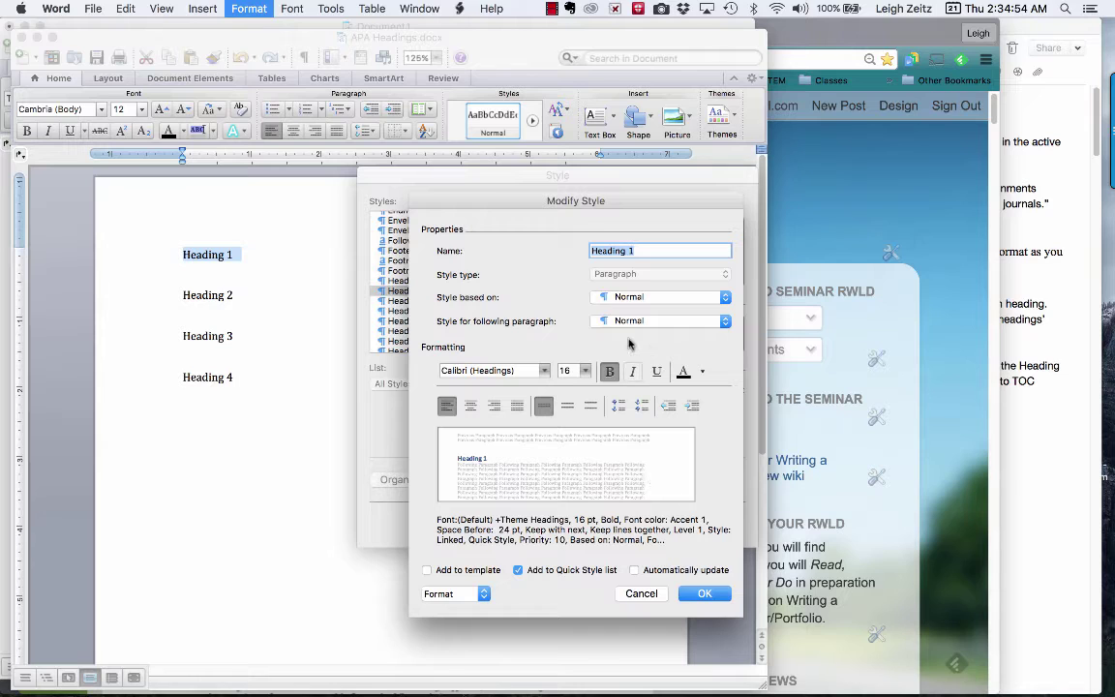
Step: Set the Heading 1 style's font to 12 pt Cambria (Theme Body) and its alignment to centered
left_click(585, 370)
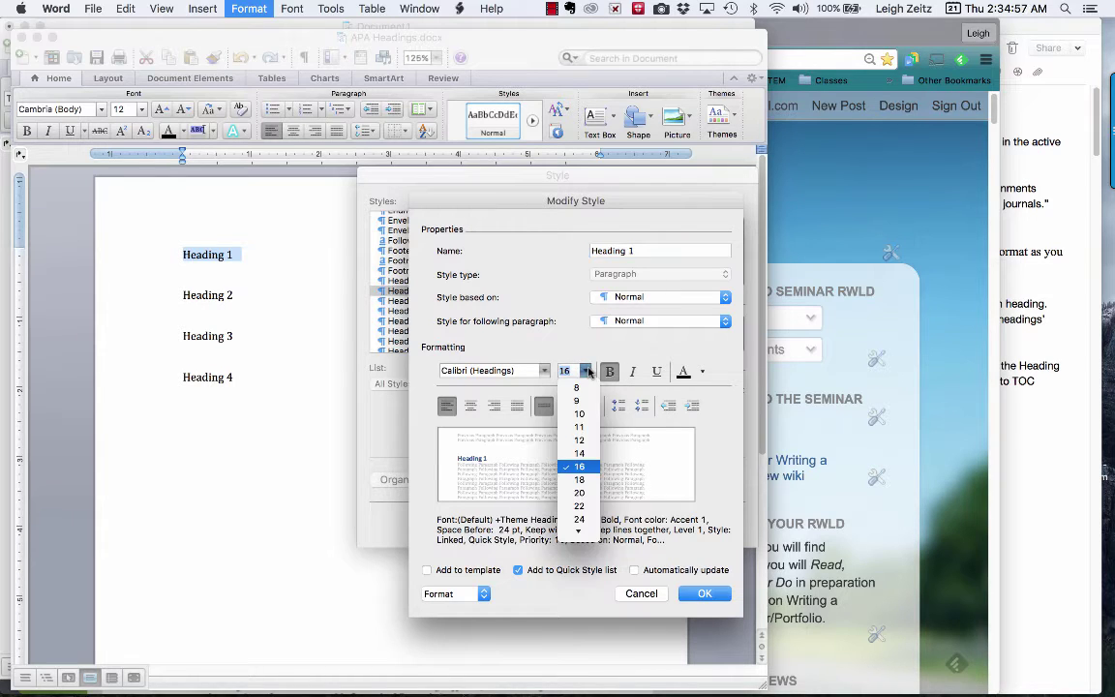
left_click(579, 440)
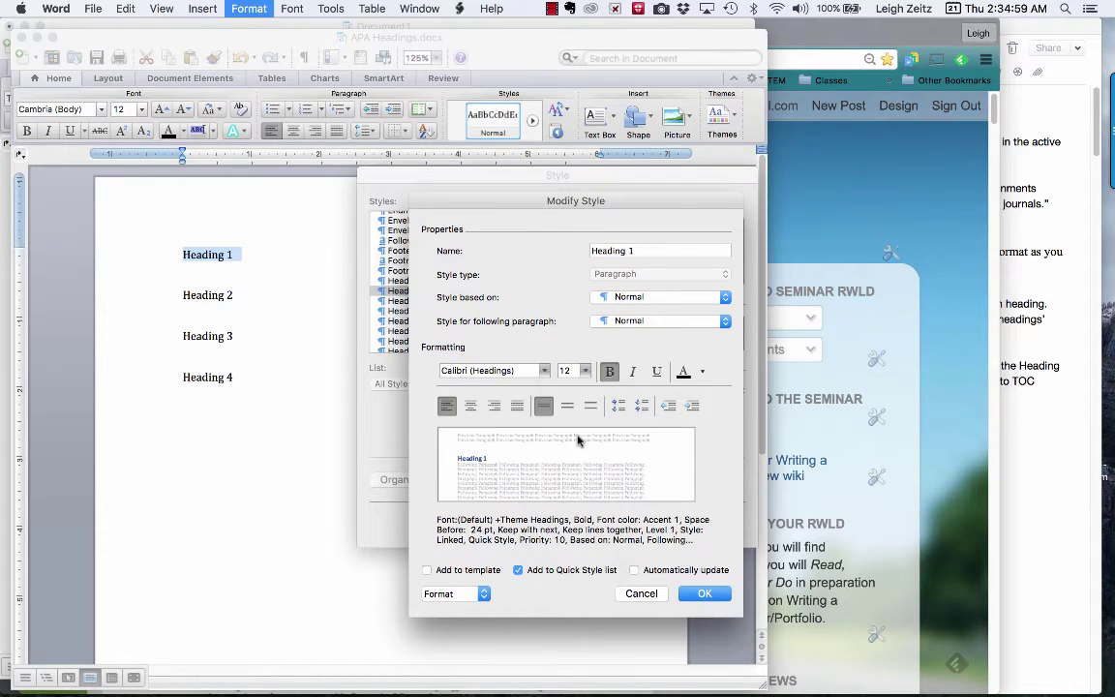
left_click(545, 371)
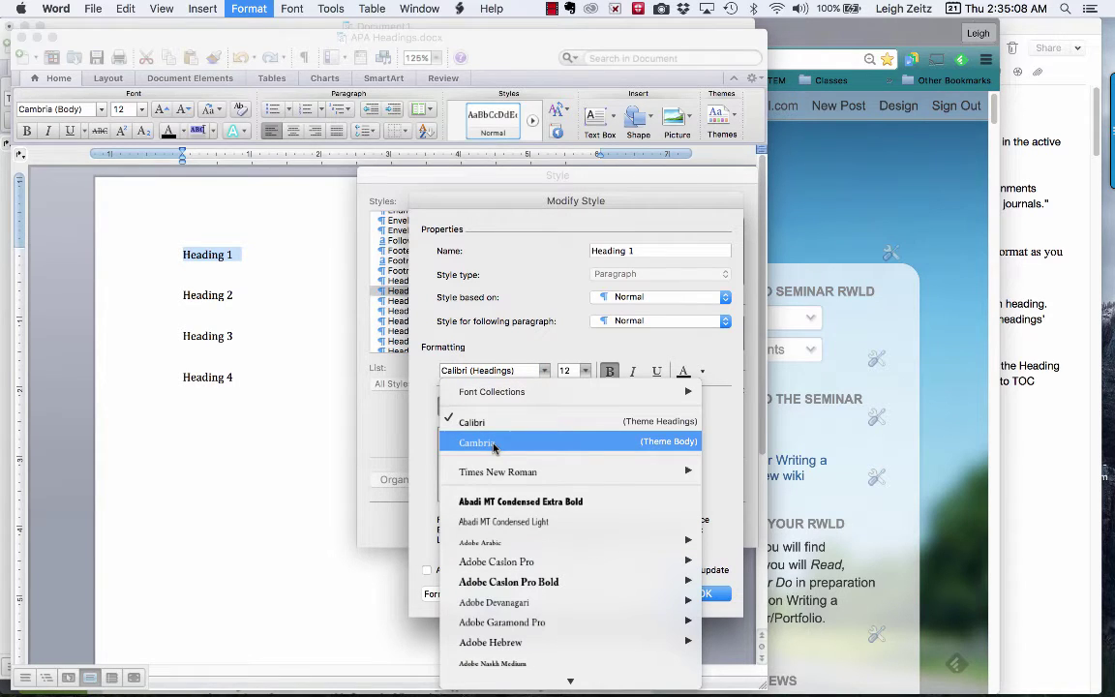
left_click(493, 445)
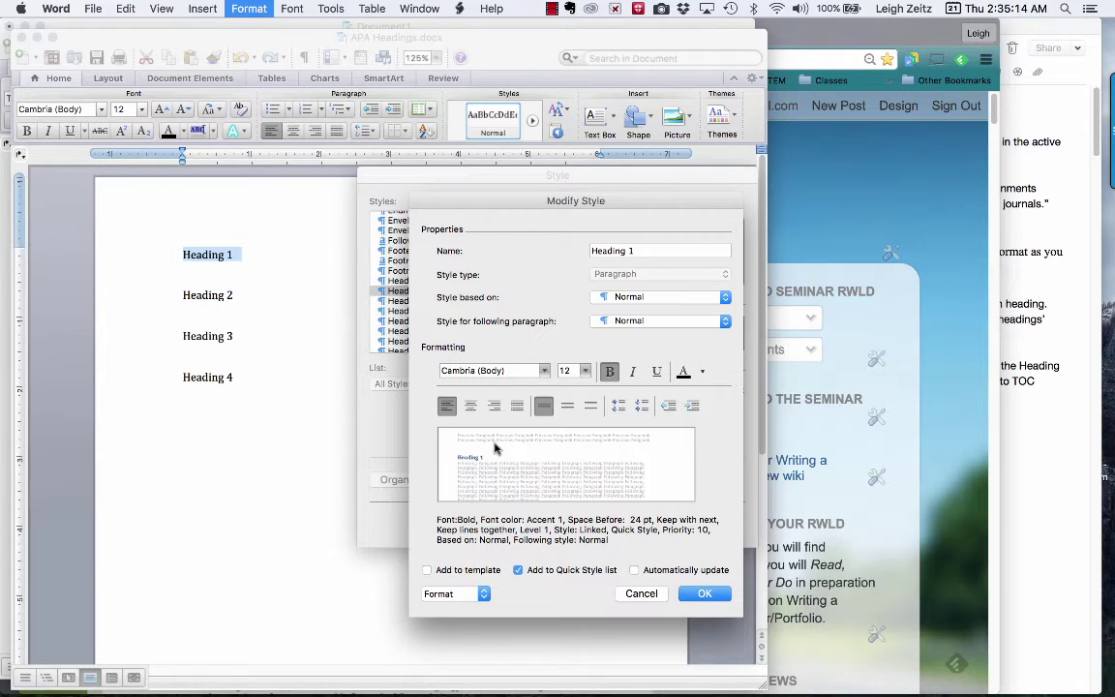
left_click(472, 415)
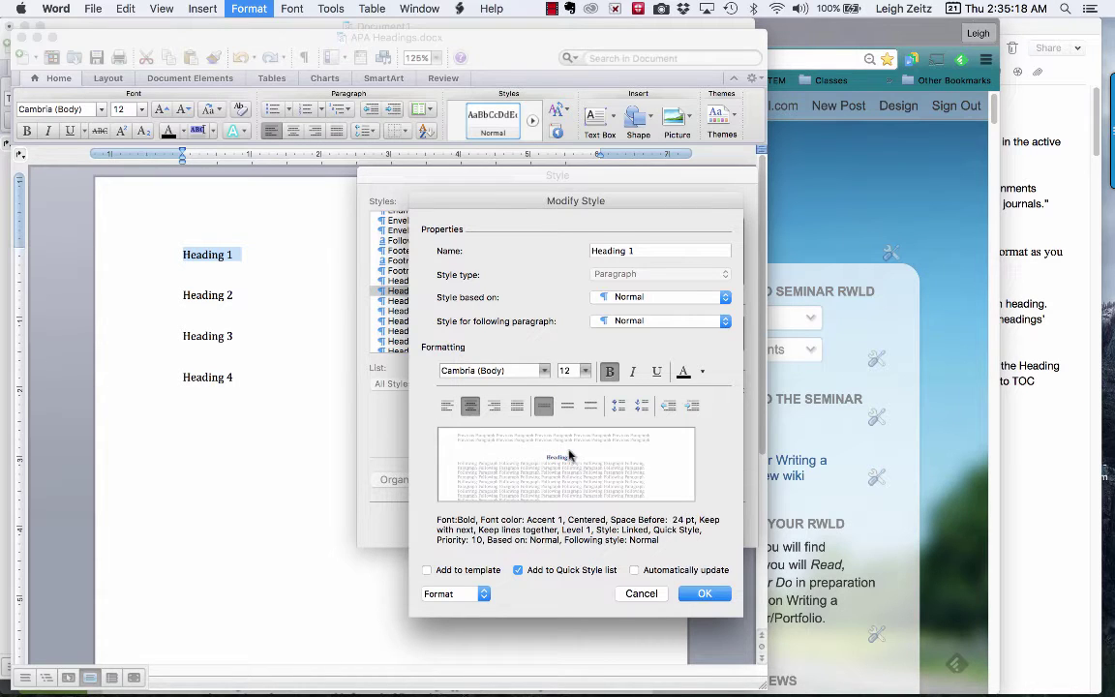
Step: Set the Heading 1 style's paragraph spacing before to 0 pt and apply the style to the selected line
left_click(484, 593)
left_click(467, 478)
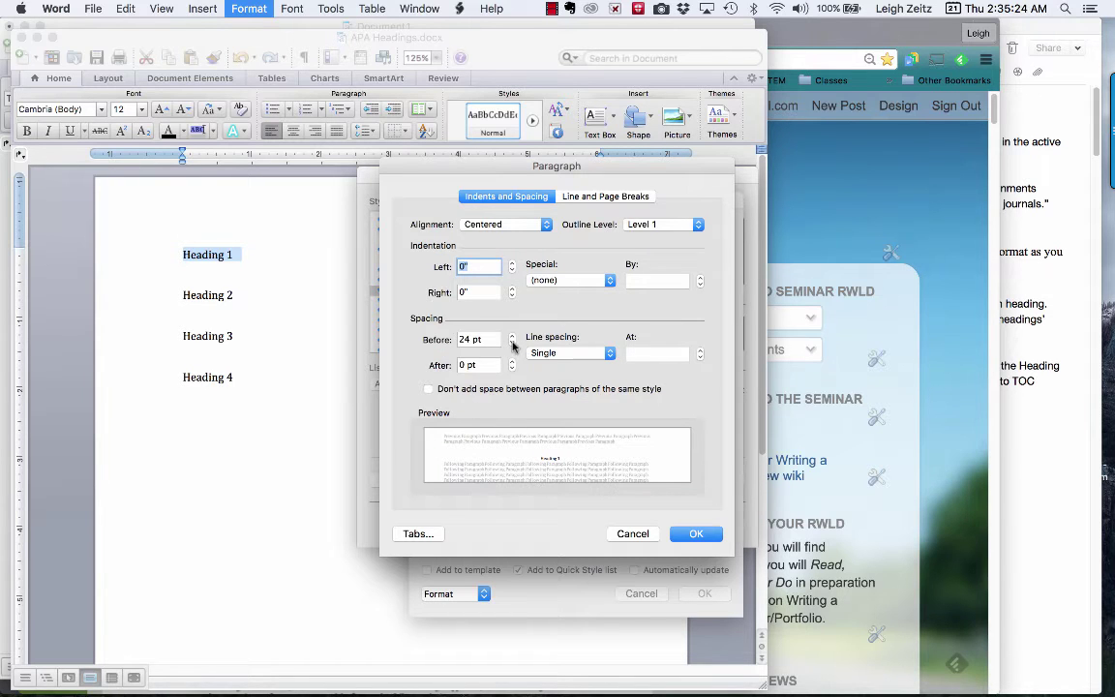
left_click(512, 344)
left_click(512, 343)
left_click(512, 343)
left_click(512, 344)
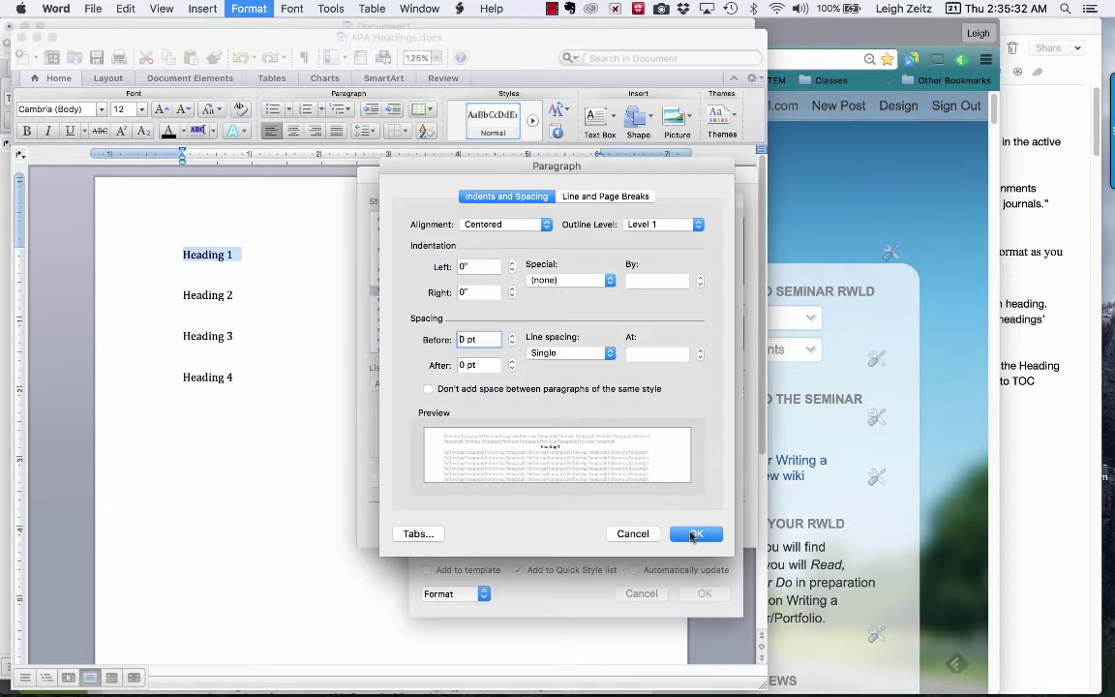
left_click(695, 534)
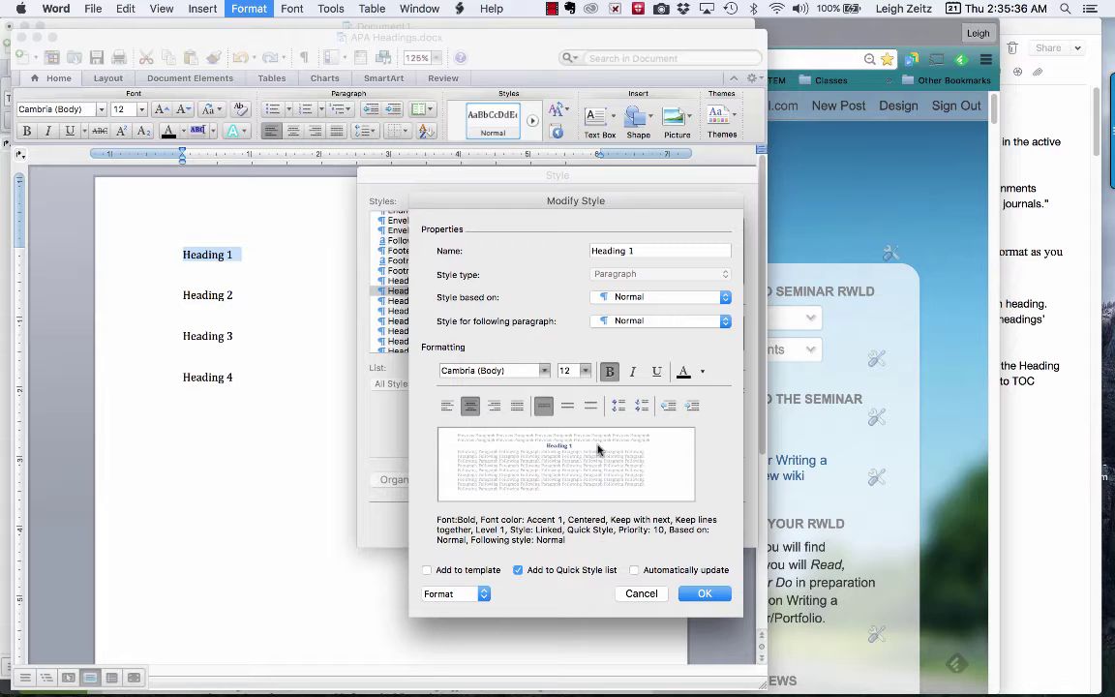
left_click(697, 593)
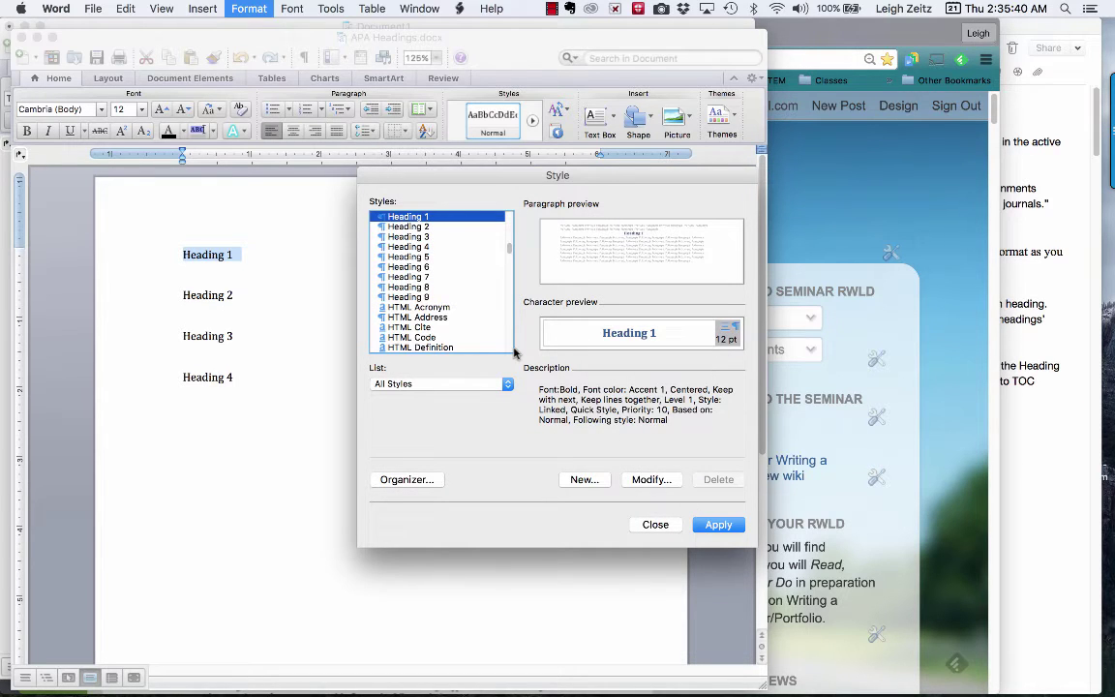
left_click(719, 525)
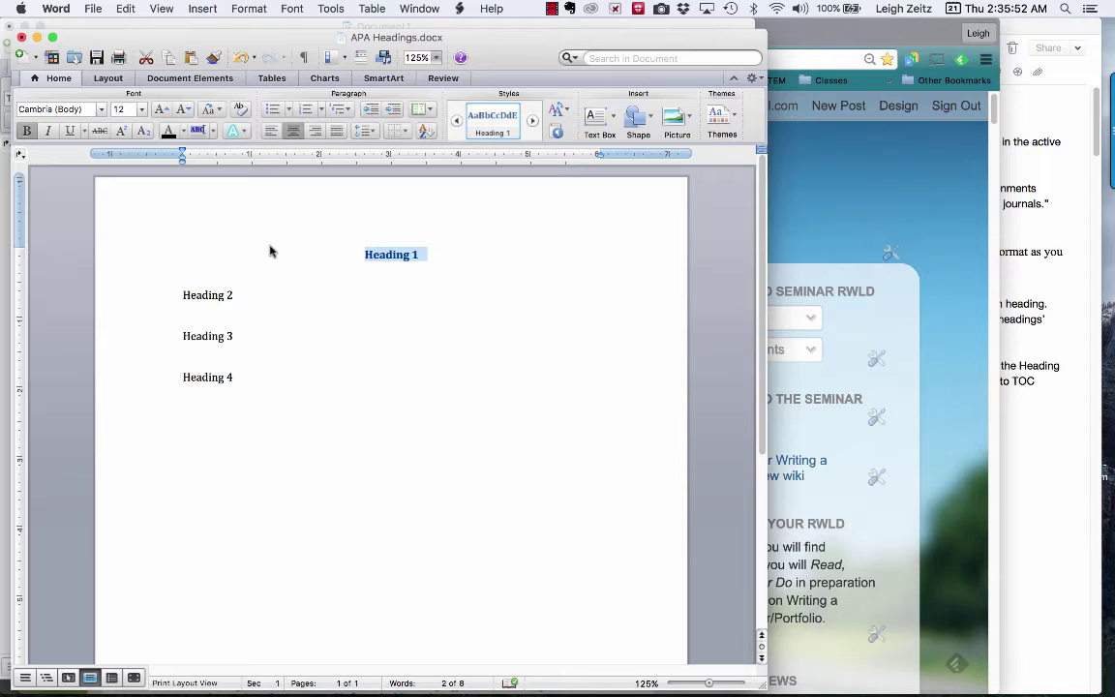
Step: Select the "Heading 2" line and open the Heading 2 style from the list of all styles for modification
left_click_drag(236, 295, 183, 297)
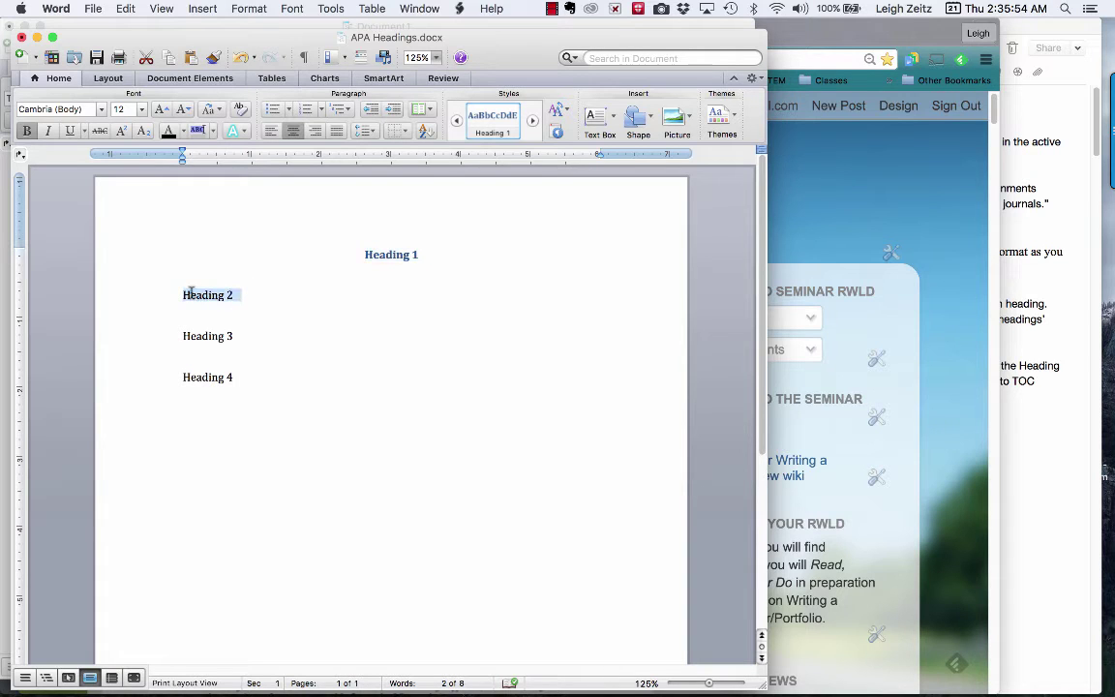
left_click(246, 10)
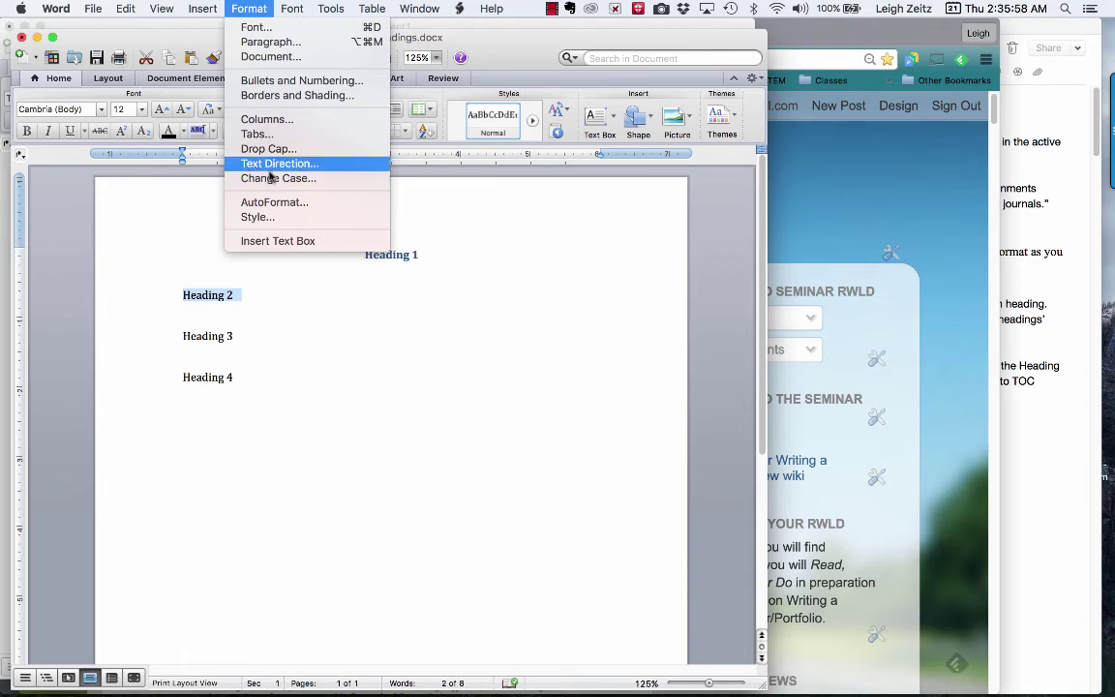
left_click(275, 219)
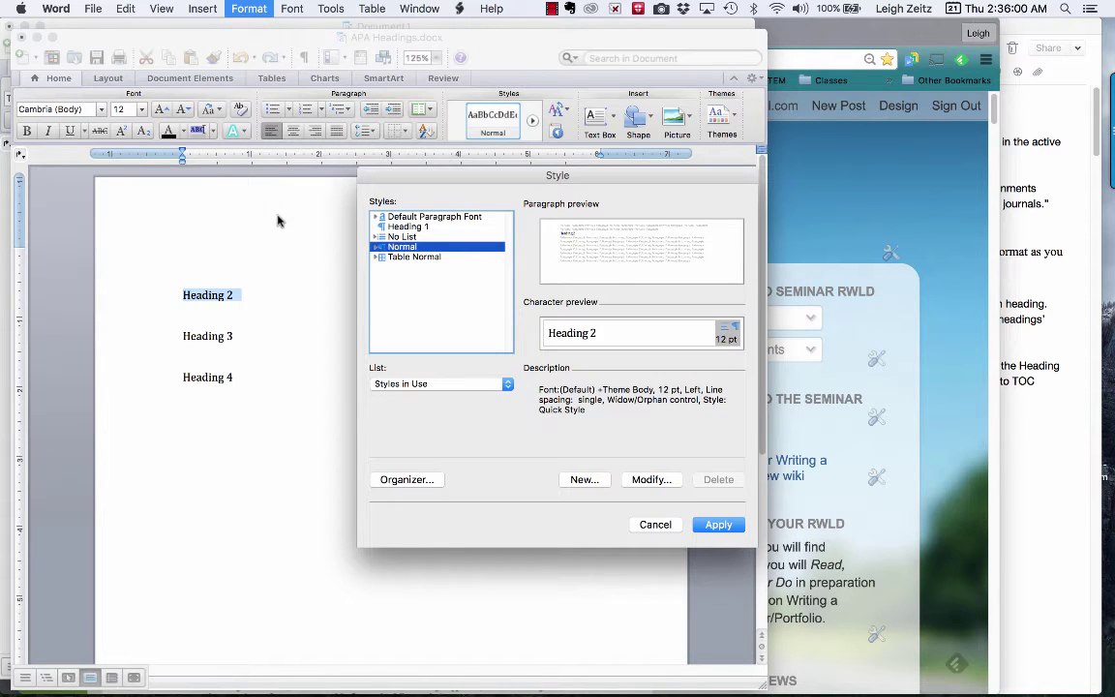
left_click(503, 385)
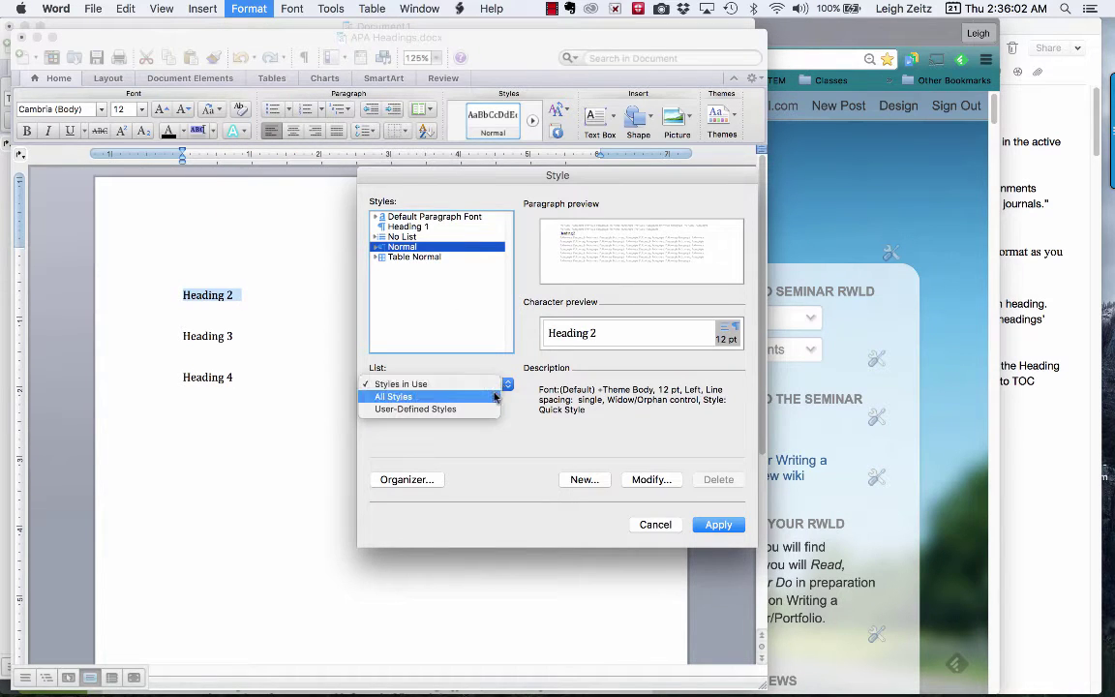
left_click(493, 395)
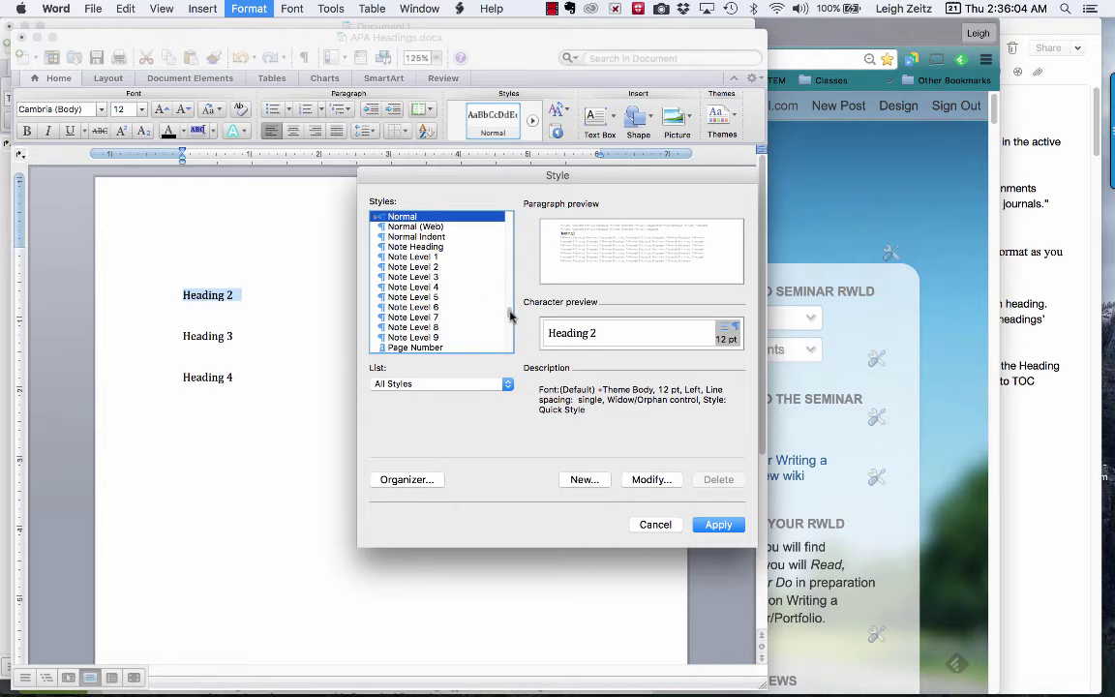
left_click_drag(510, 317, 510, 239)
left_click(422, 302)
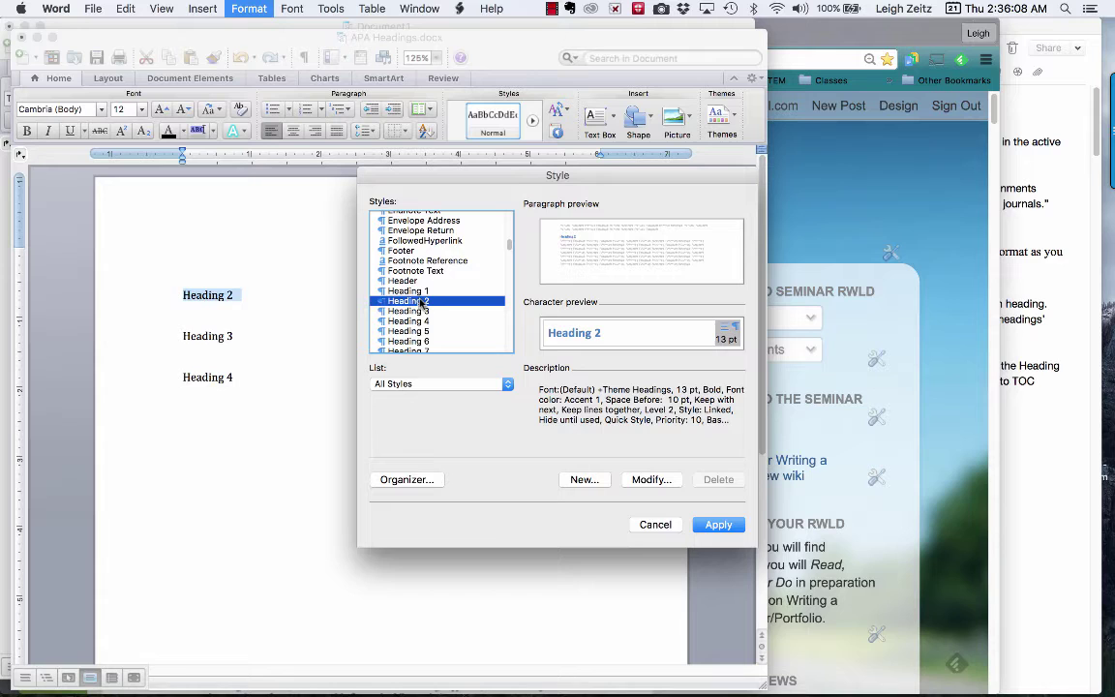
left_click(650, 481)
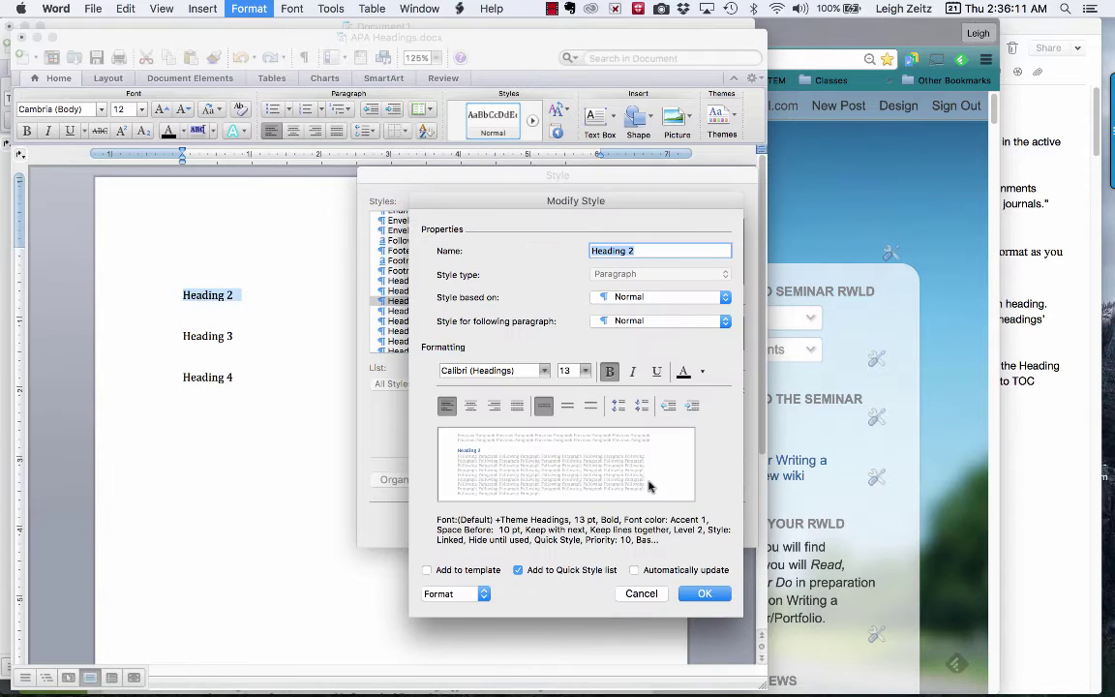
Step: Set the Heading 2 style's font to 12 pt Cambria (Theme Body)
left_click(584, 377)
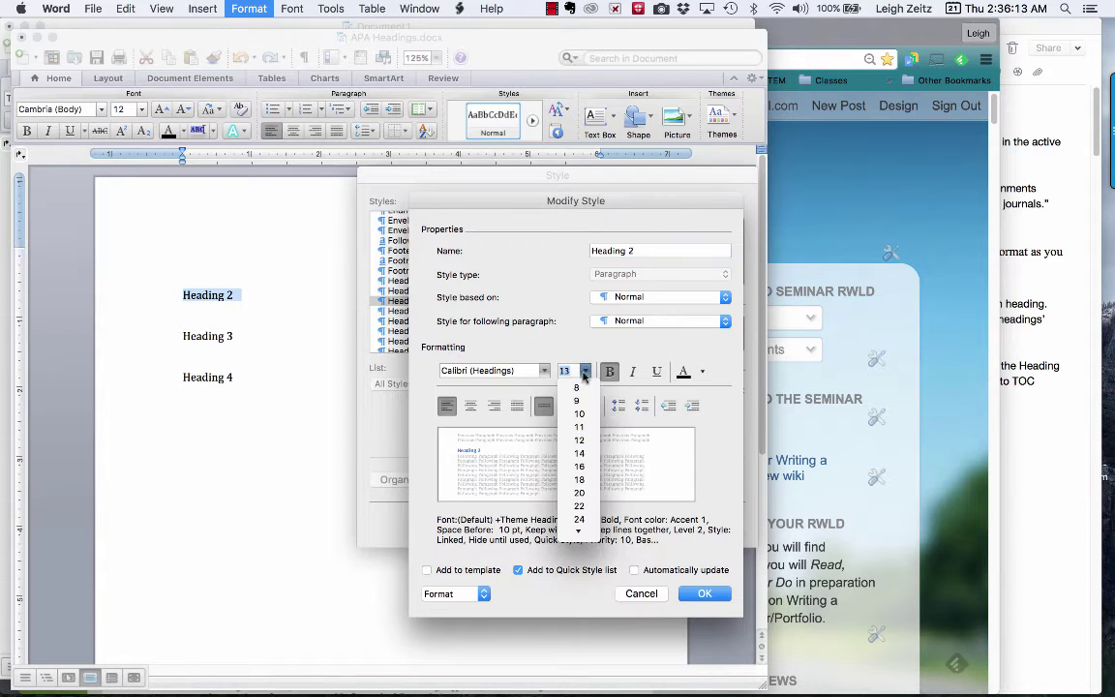
left_click(573, 441)
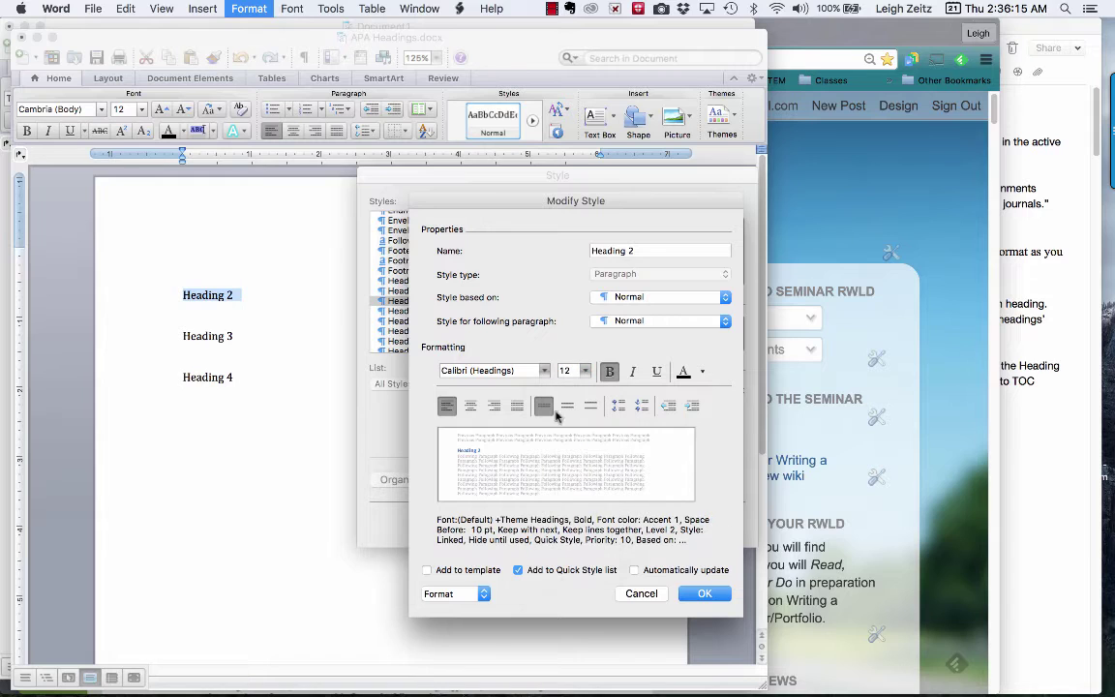
left_click(544, 373)
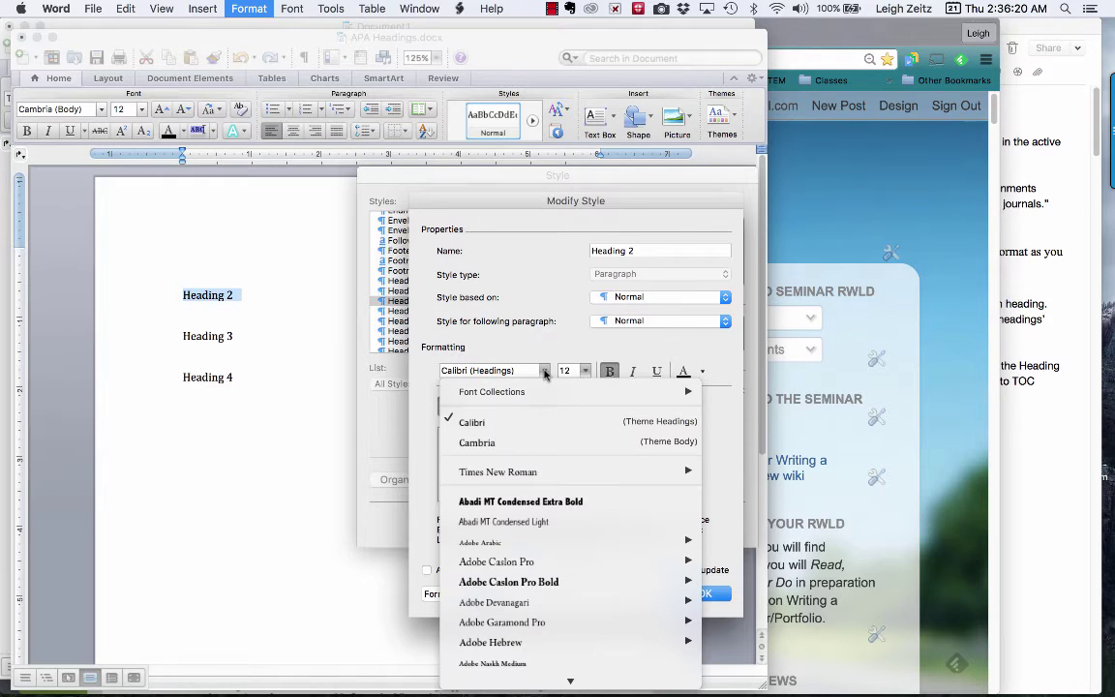
left_click(502, 446)
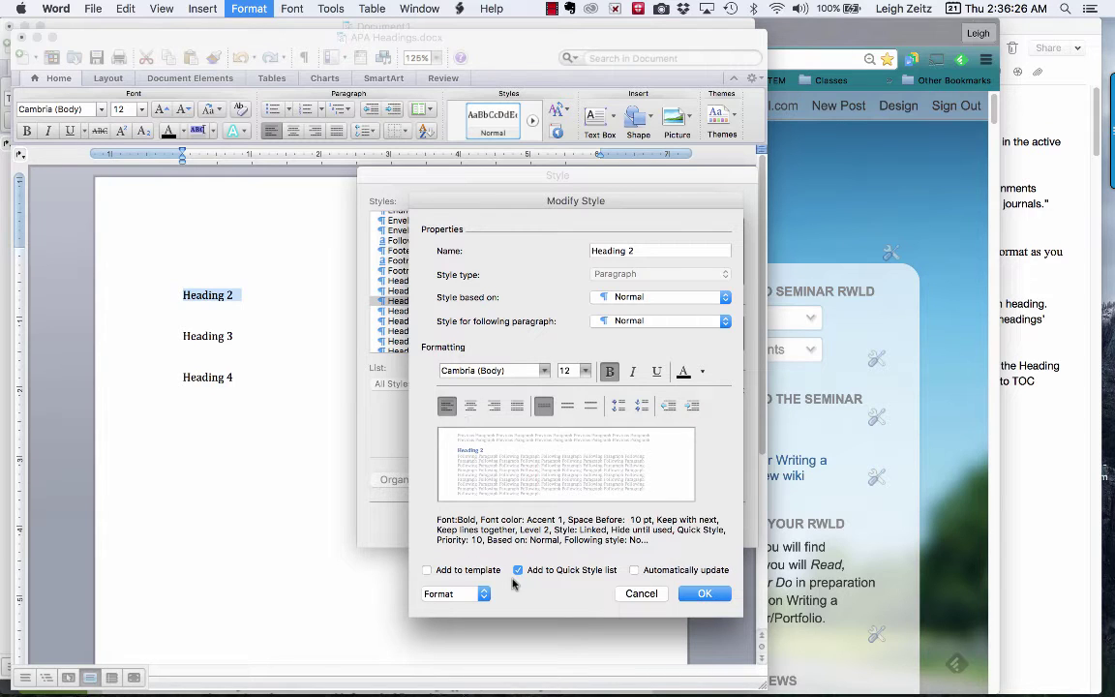
Step: Set the Heading 2 style's paragraph spacing before to 0 pt and apply the style to the selected line
left_click(485, 595)
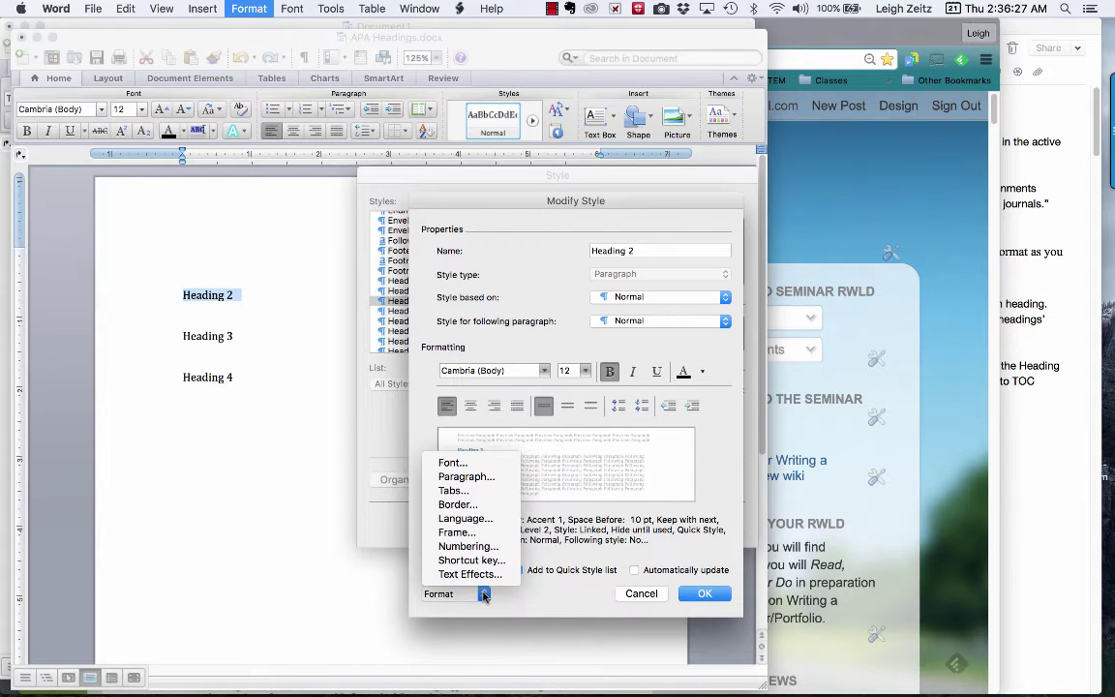
left_click(469, 477)
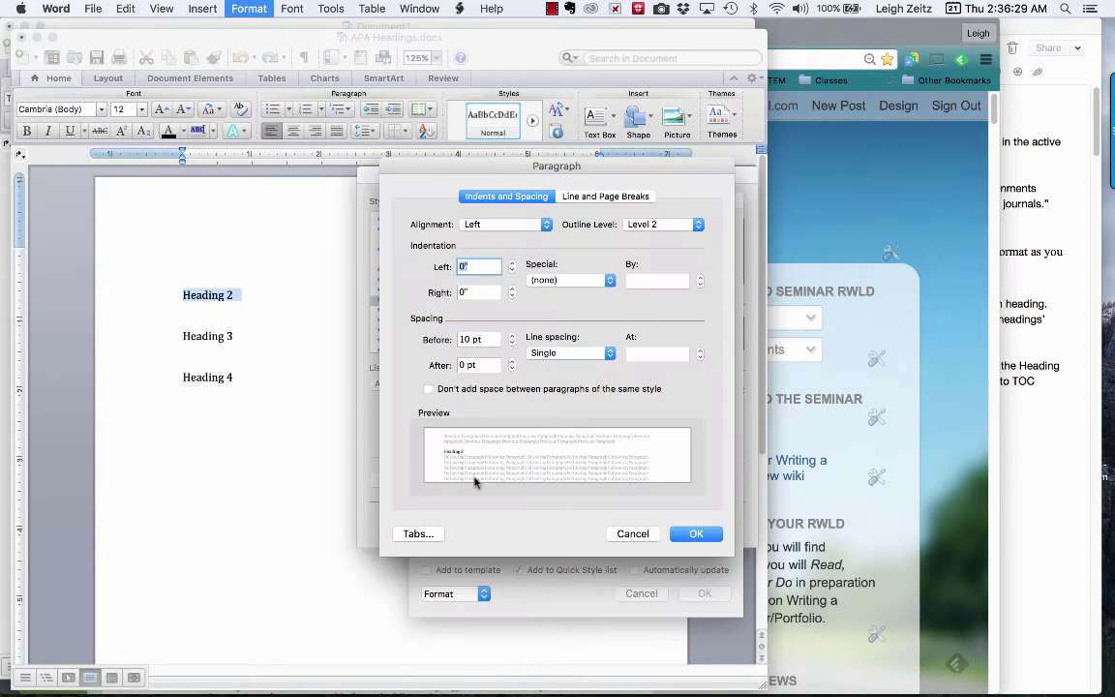
left_click(514, 342)
left_click(514, 343)
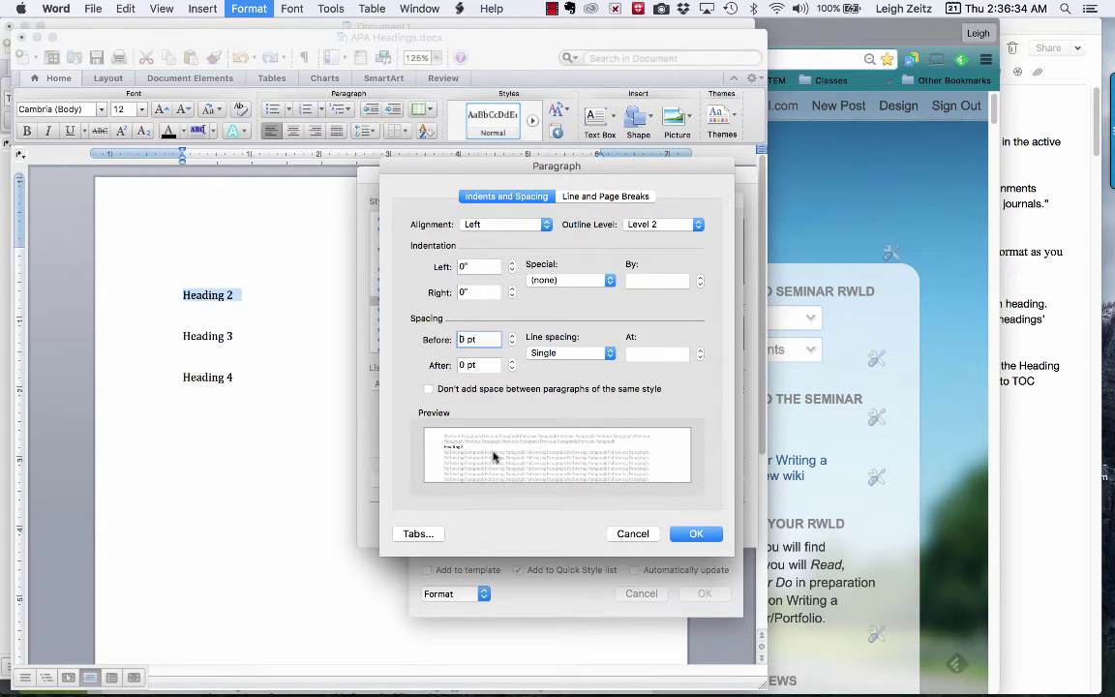
left_click(696, 533)
left_click(704, 593)
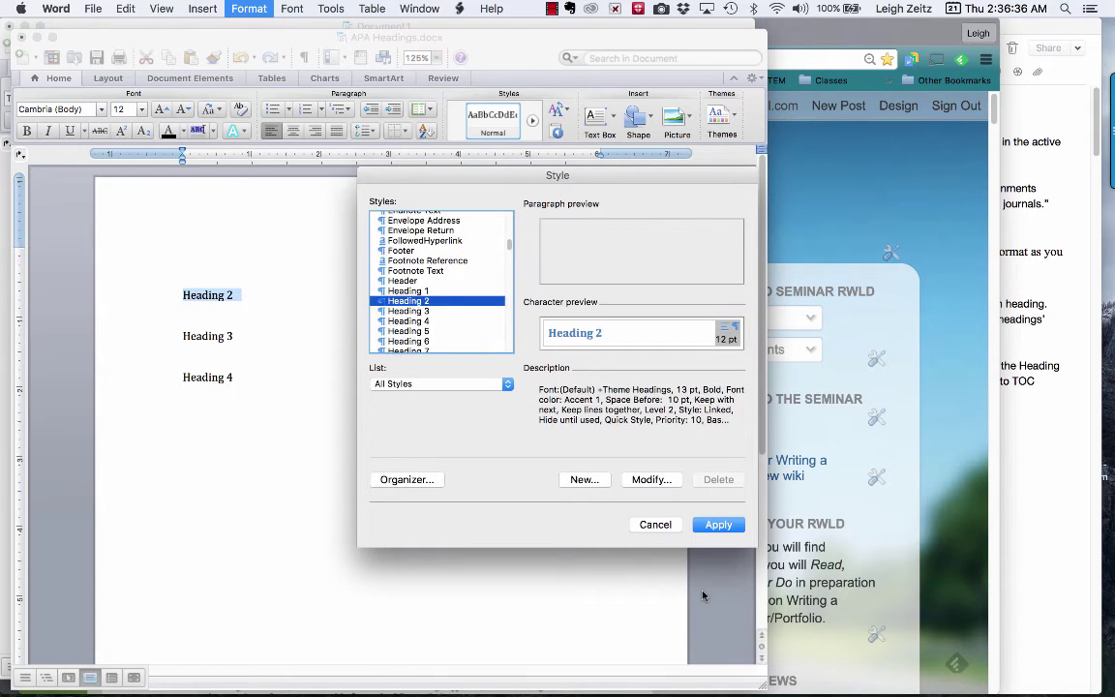
left_click(712, 528)
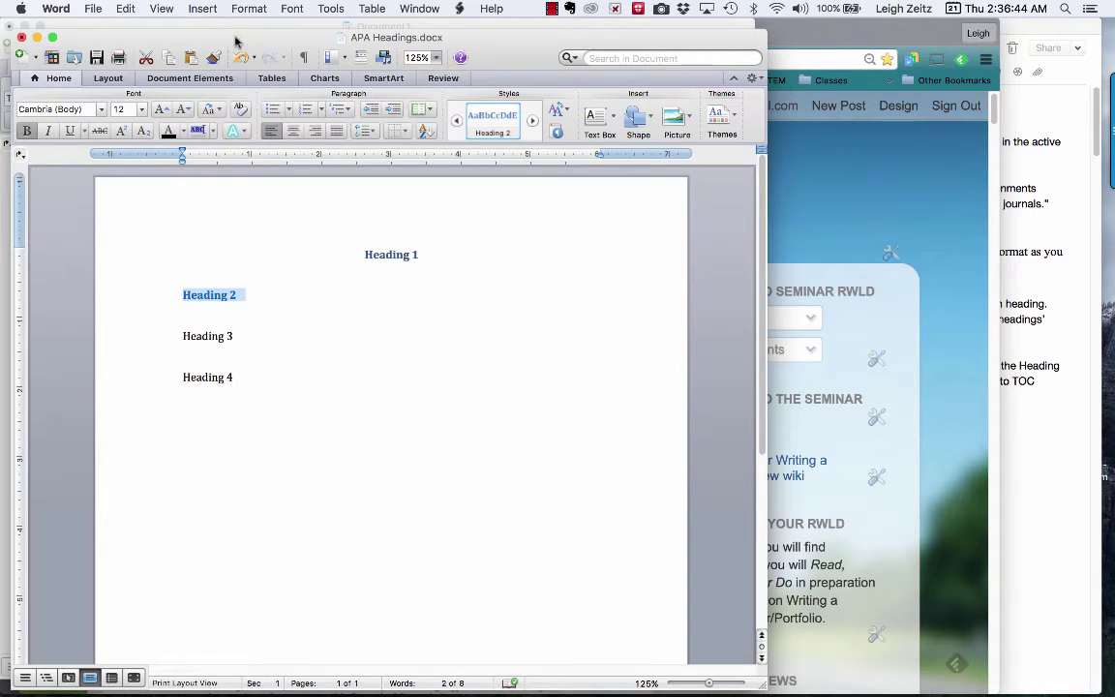
Step: Modify the Heading 2 style to use a black font colour and reapply it to the "Heading 2" line
left_click(248, 9)
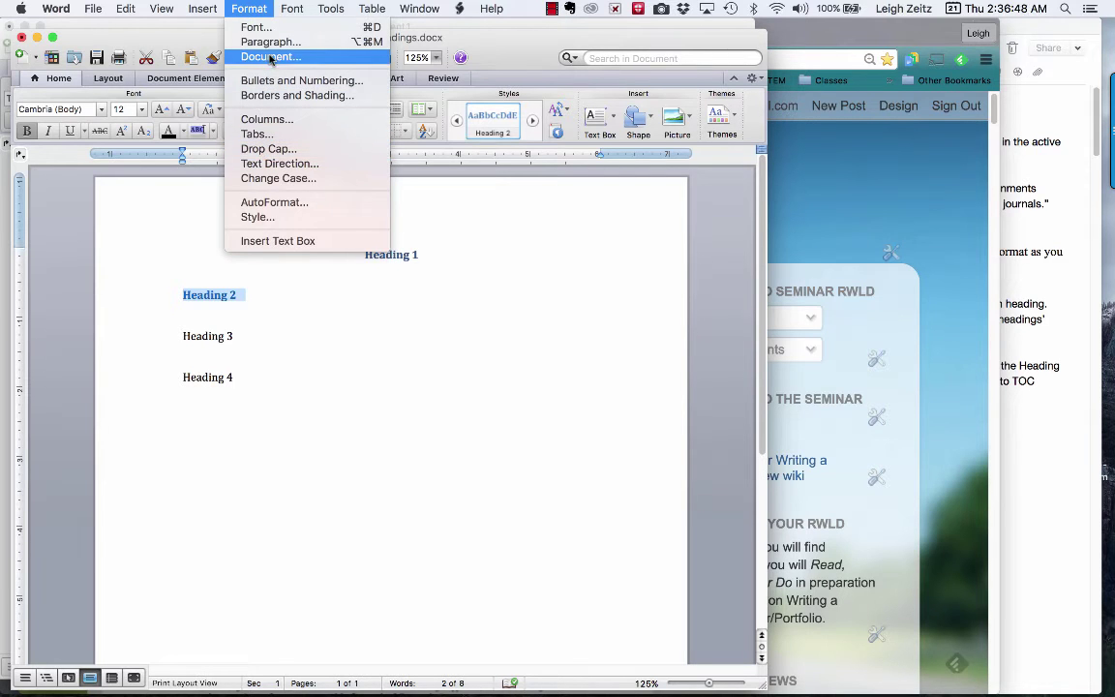
left_click(269, 219)
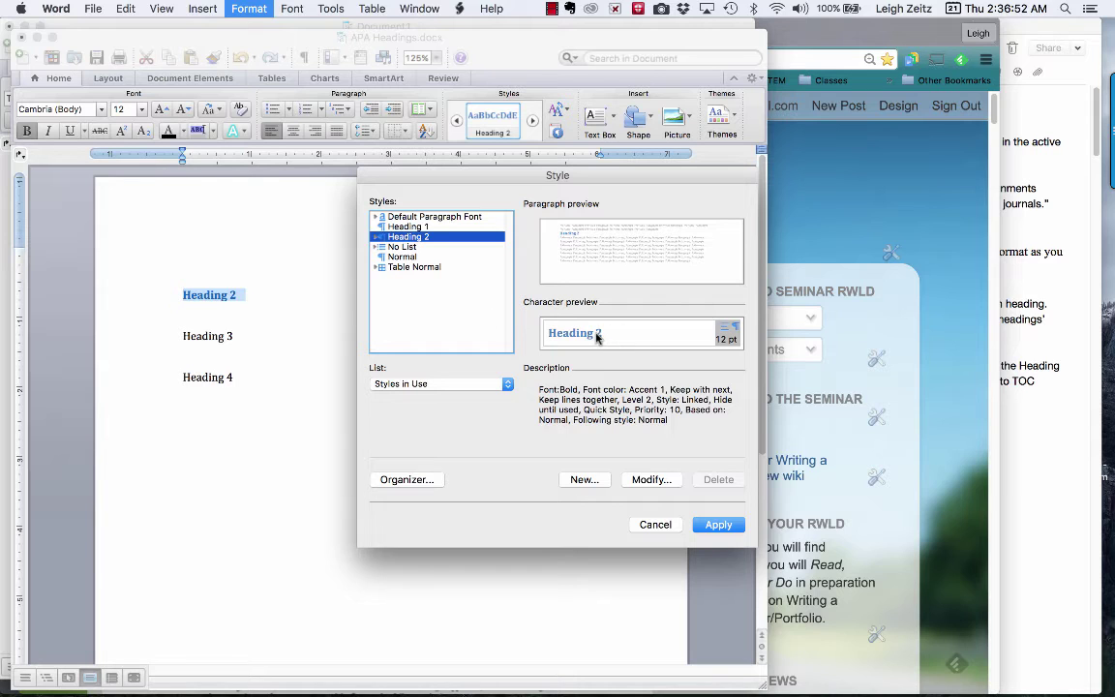
left_click(650, 480)
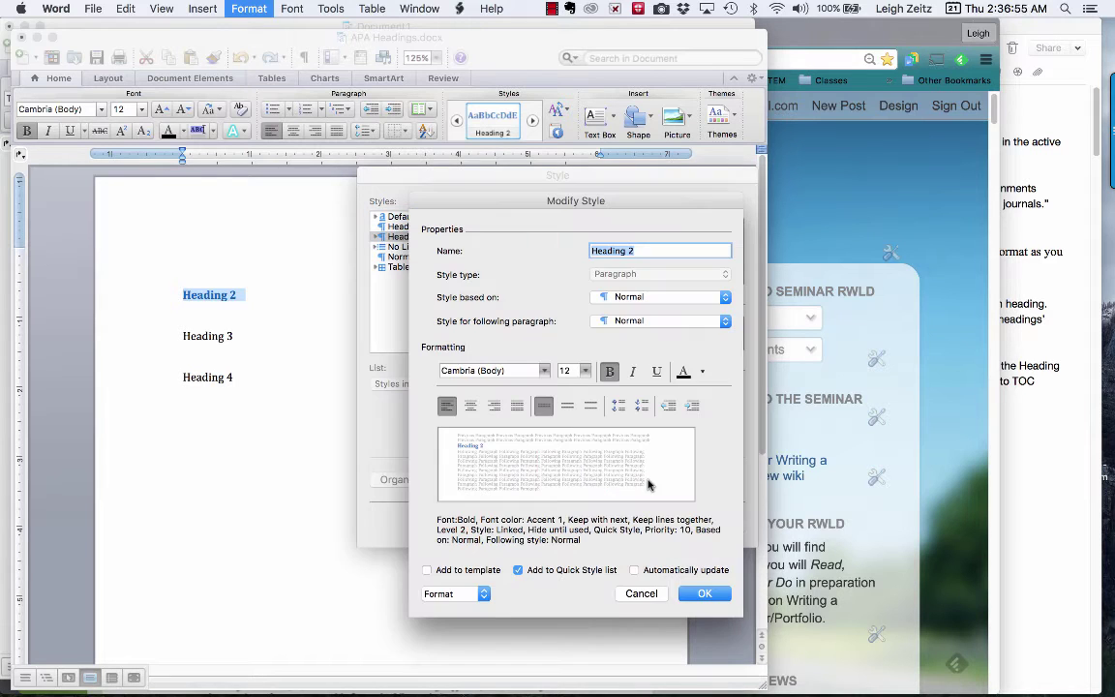
left_click(685, 375)
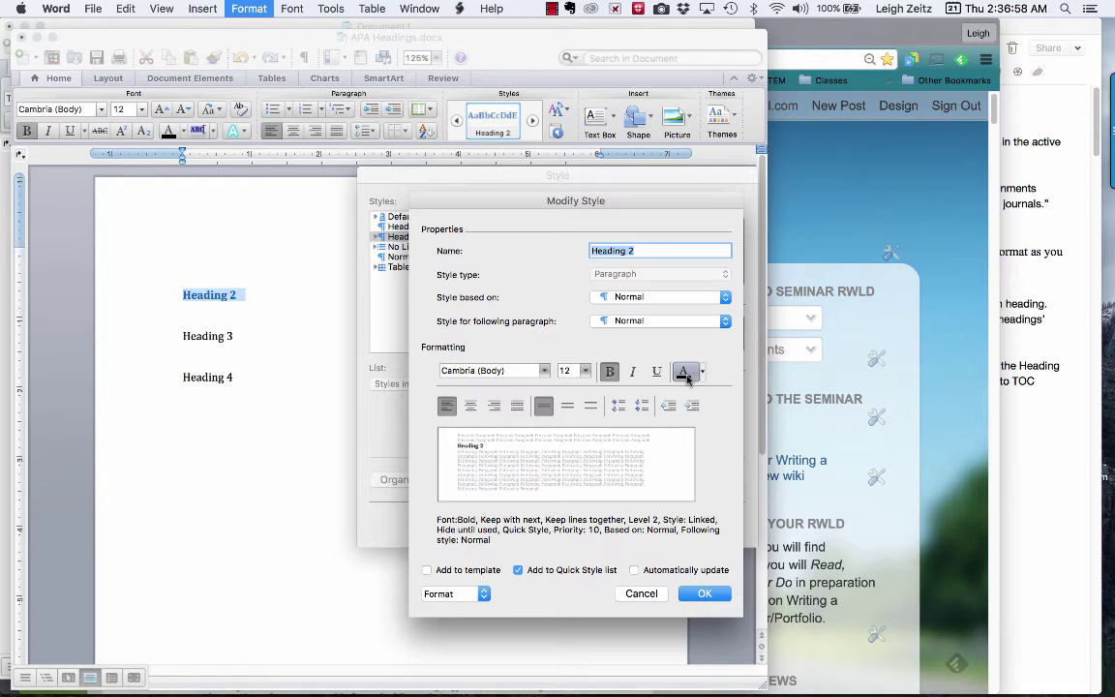
left_click(705, 593)
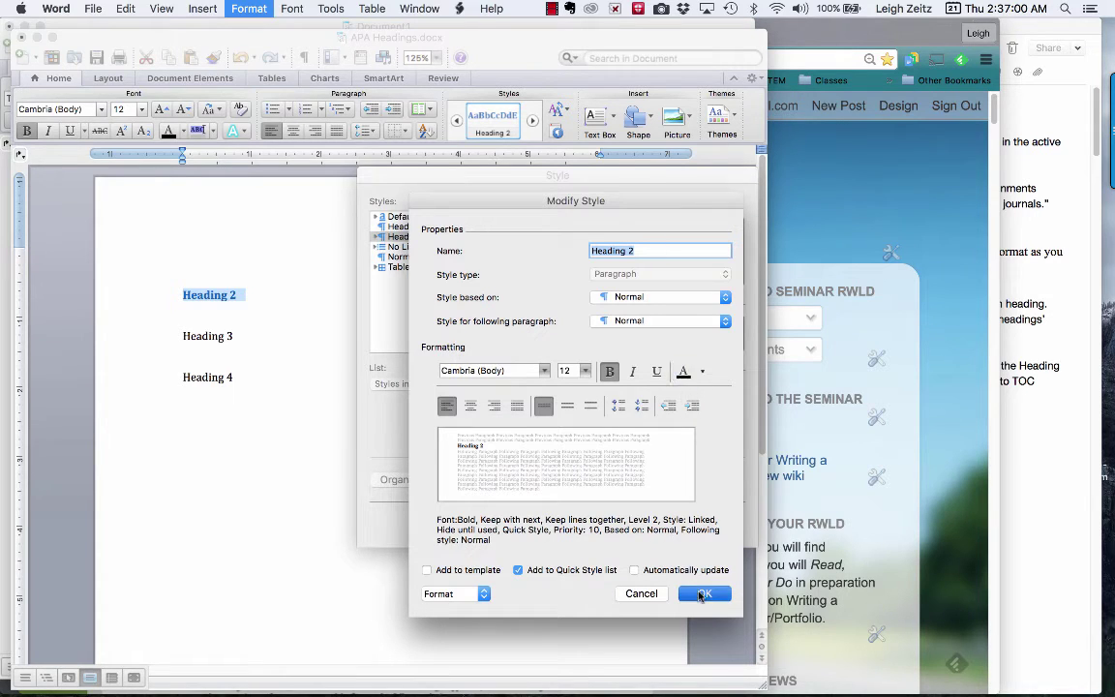
left_click(713, 527)
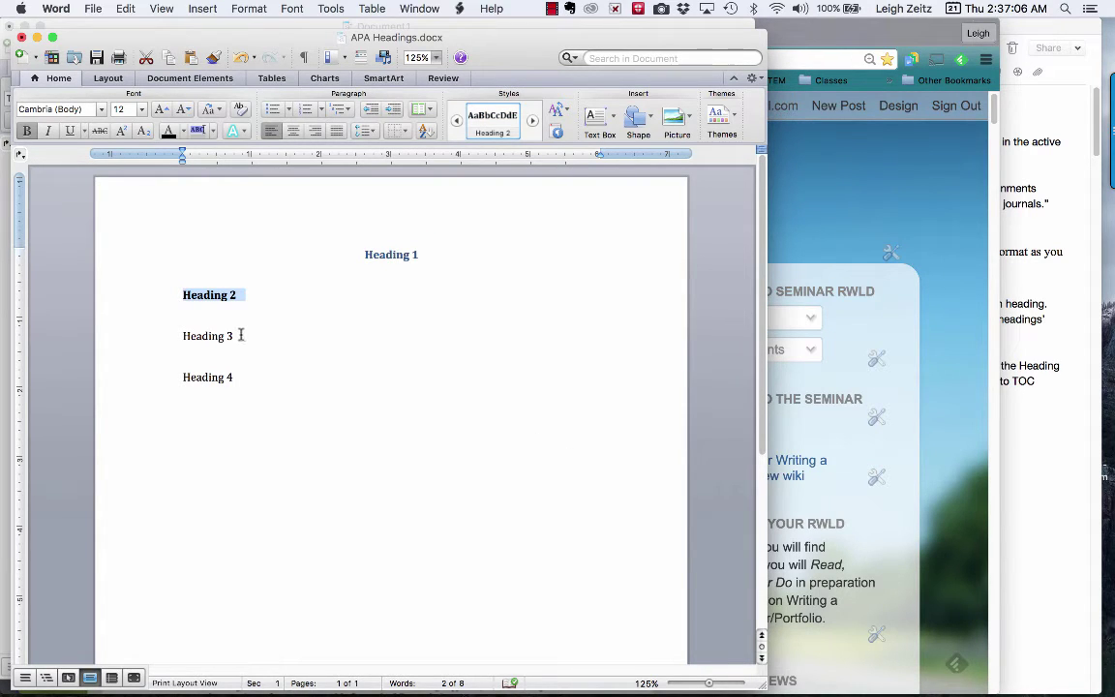
Step: Select the "Heading 3" line and open the Heading 3 style from the list of all styles for modification
left_click_drag(239, 335, 182, 338)
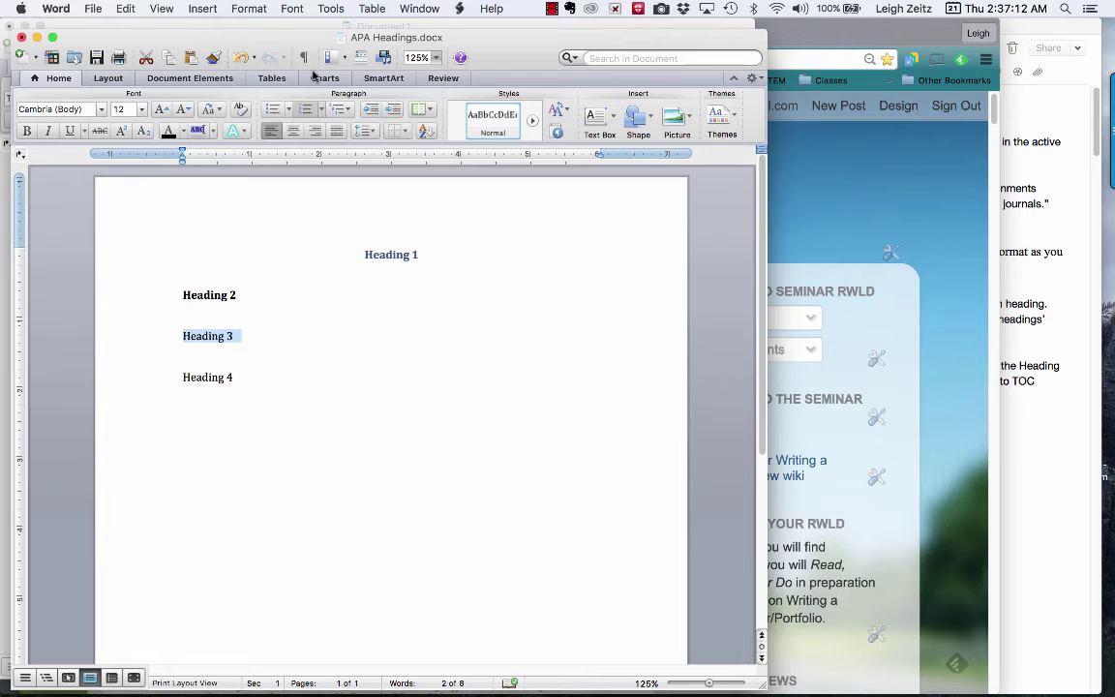
left_click(249, 11)
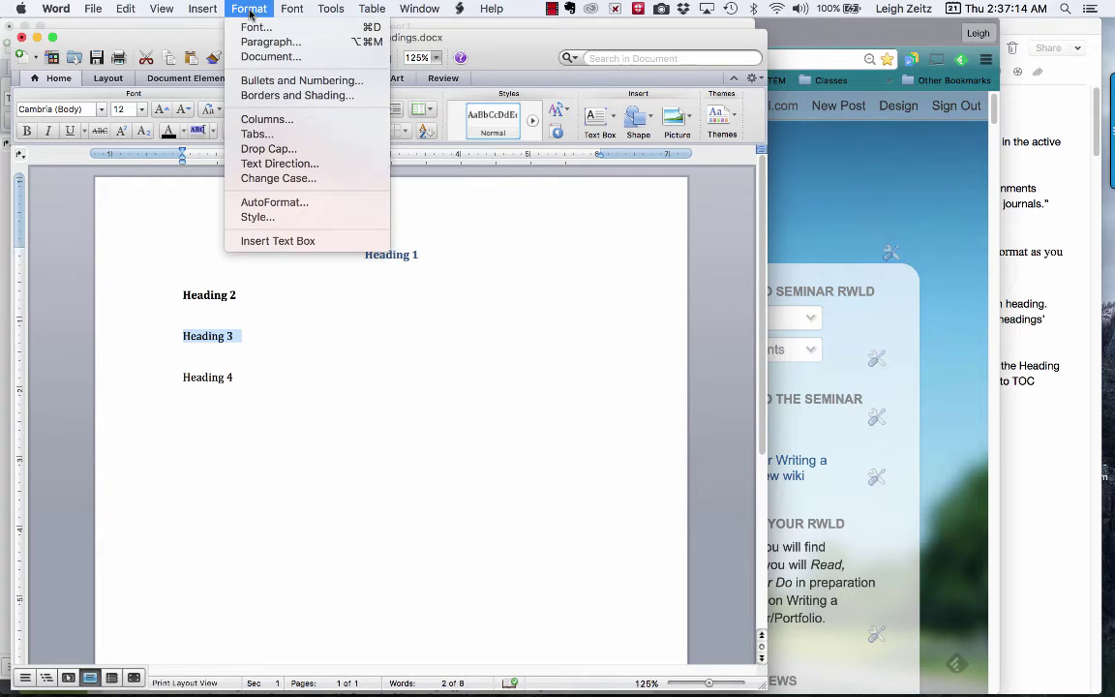
left_click(267, 218)
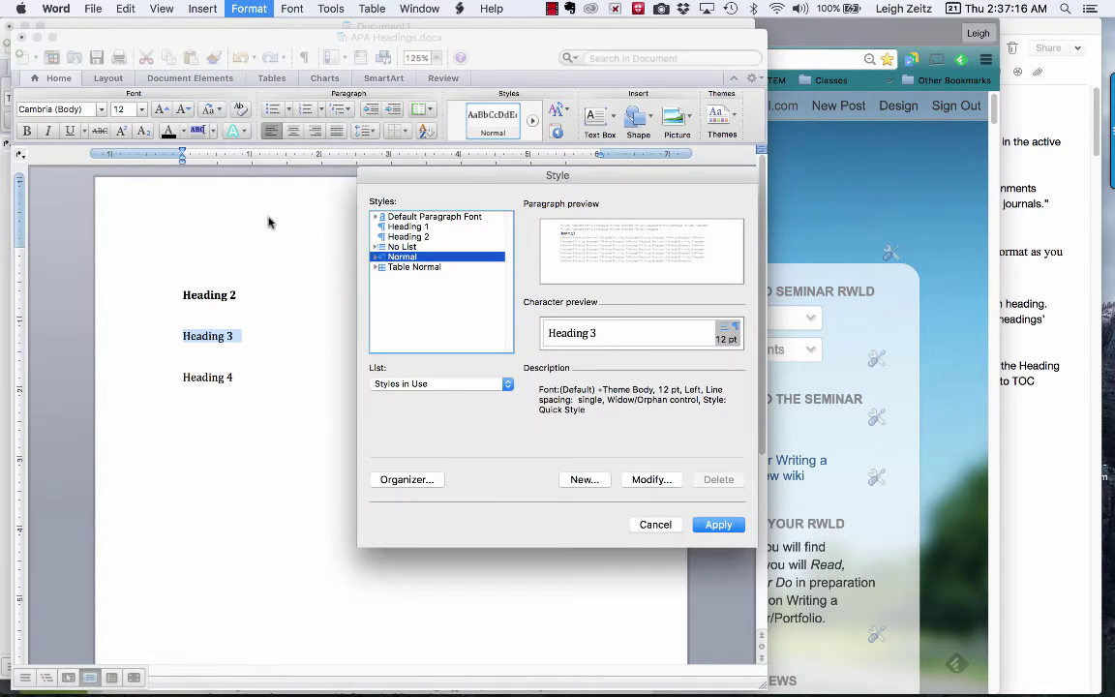
left_click(498, 384)
left_click(490, 397)
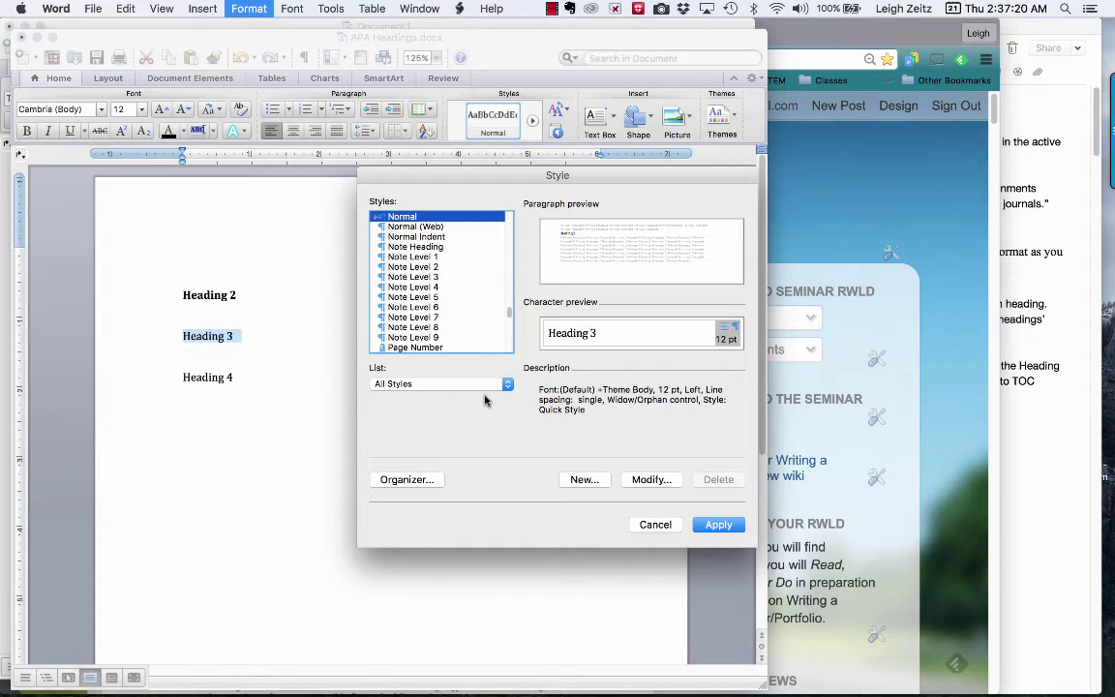
left_click_drag(508, 312, 510, 246)
left_click(423, 249)
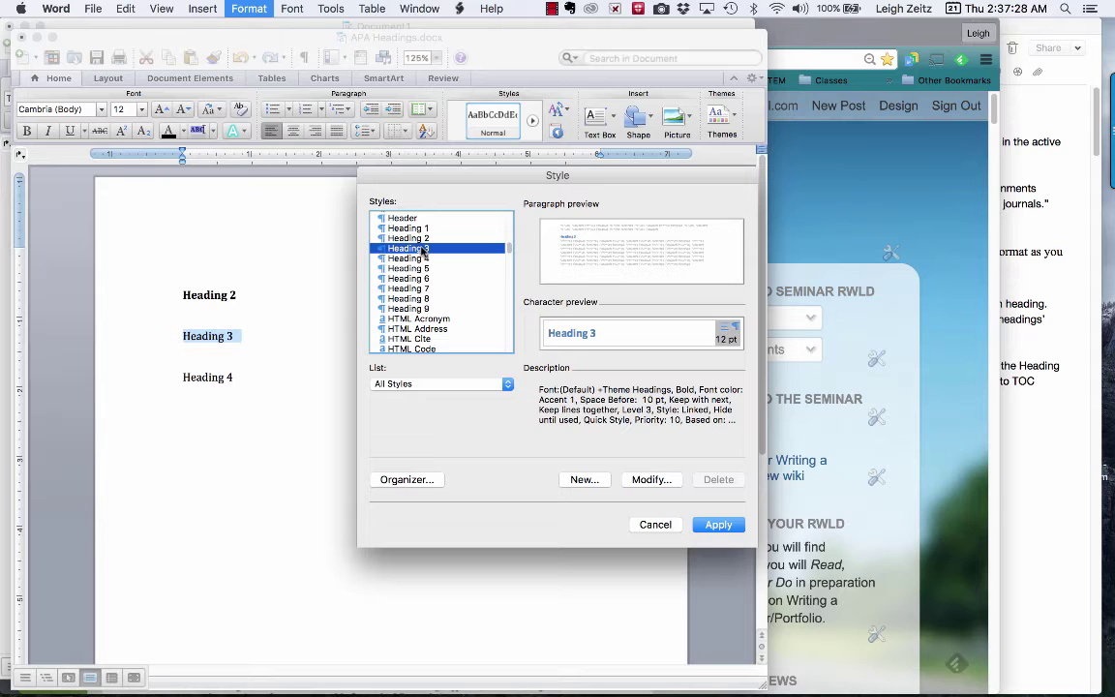
left_click(651, 479)
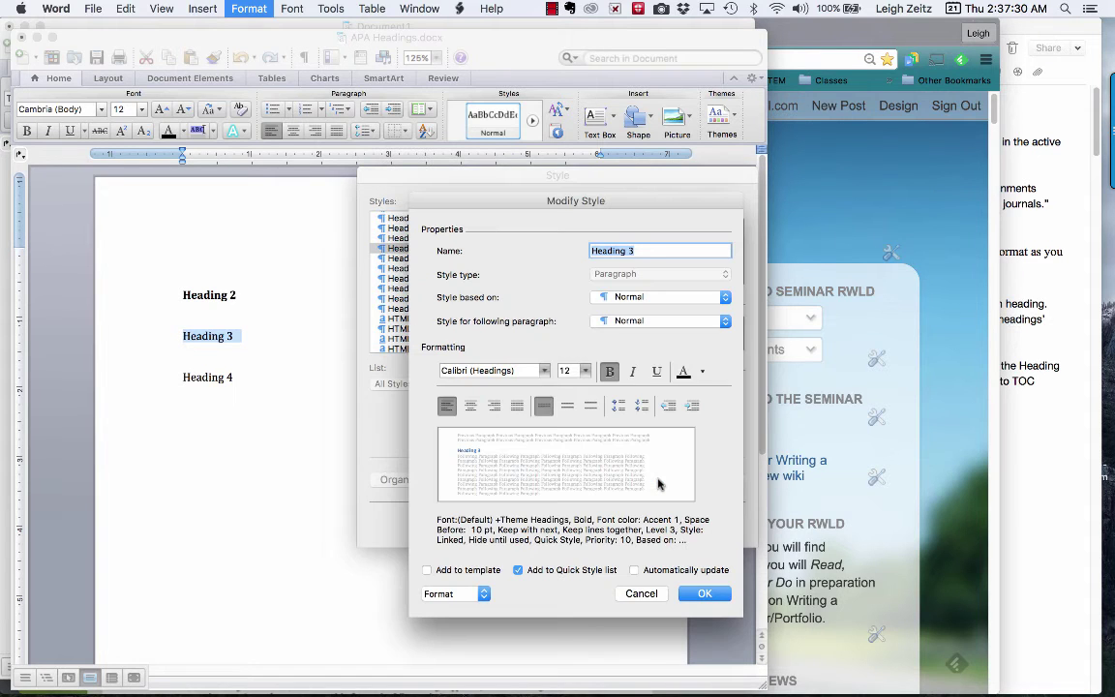
Step: Set the Heading 3 style's font colour to black and its font to Cambria (Theme Body)
left_click(685, 374)
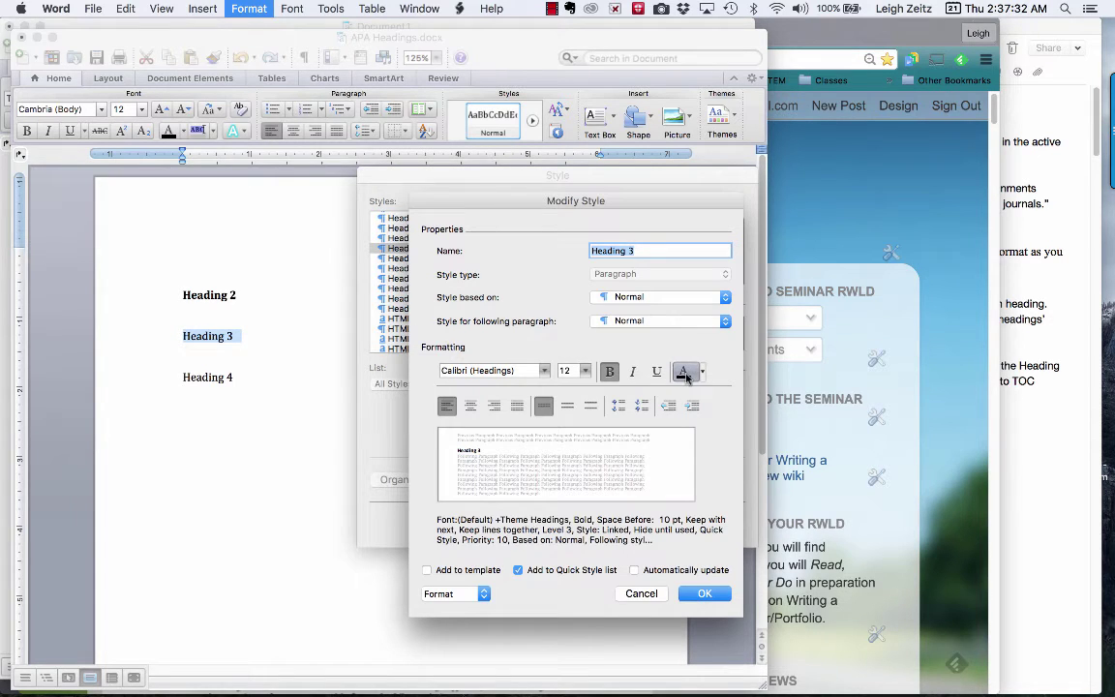
left_click(545, 374)
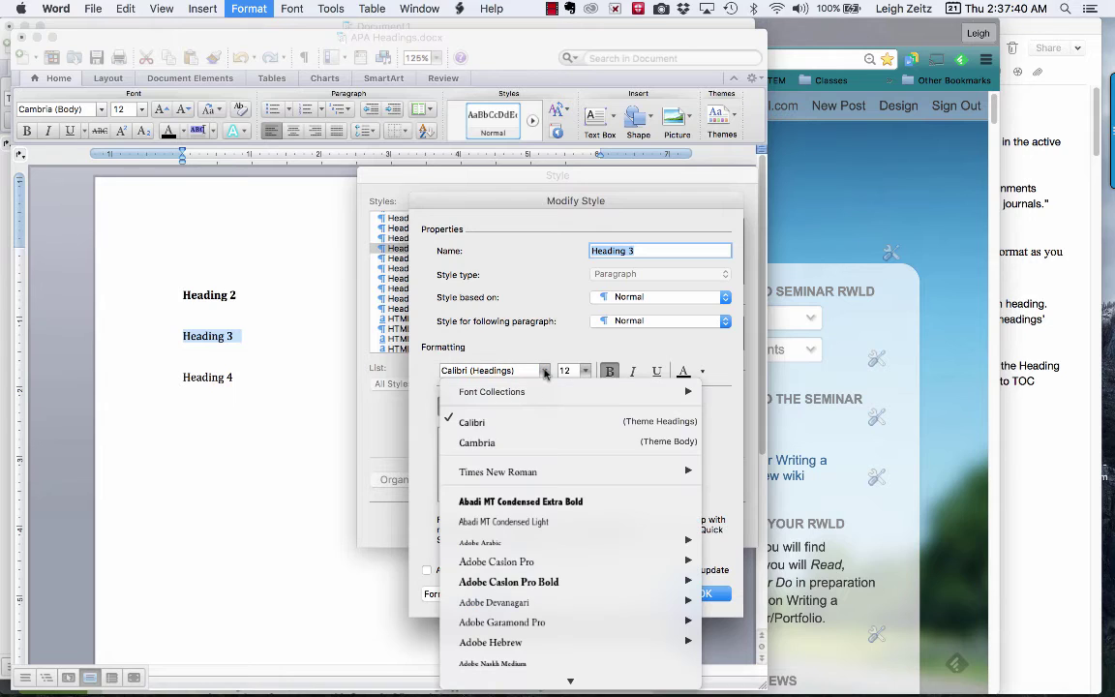
left_click(482, 442)
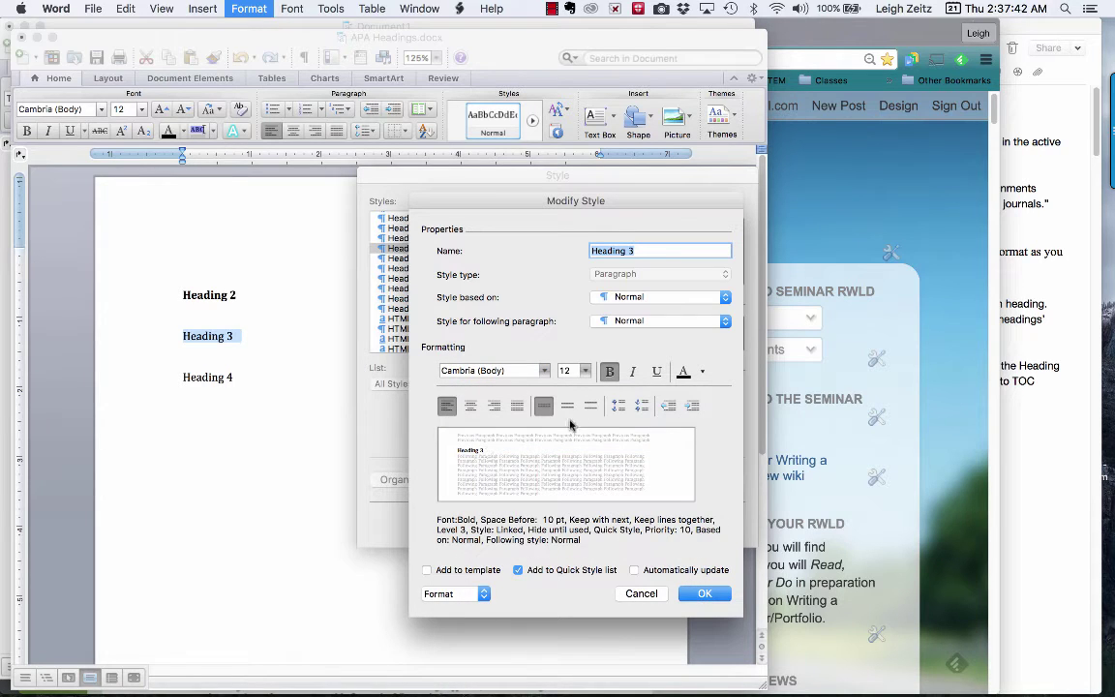
Step: Give the Heading 3 style 0 pt spacing before and a 0.5" left indent, and apply it to the selected line
left_click(484, 595)
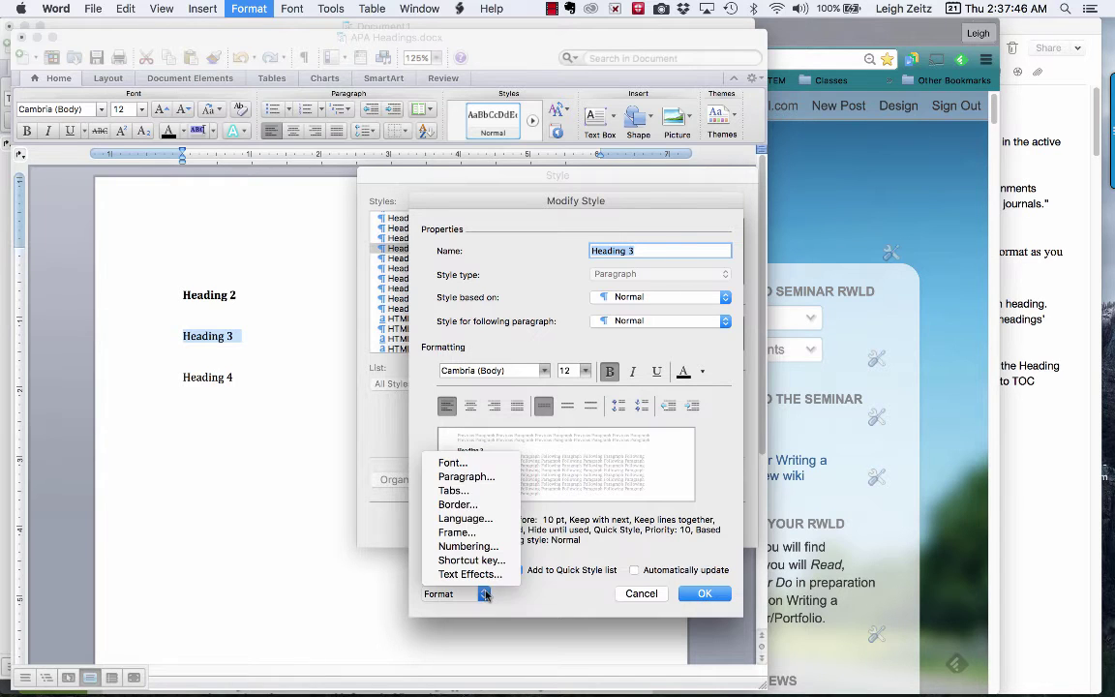
left_click(479, 475)
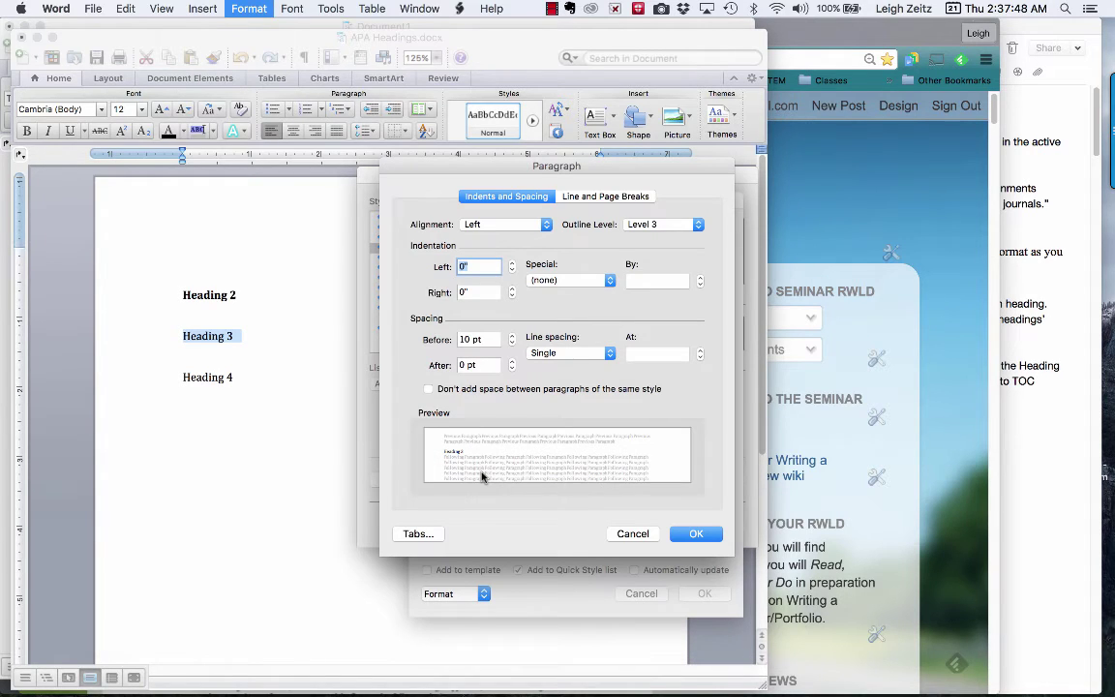
left_click(512, 344)
left_click(512, 344)
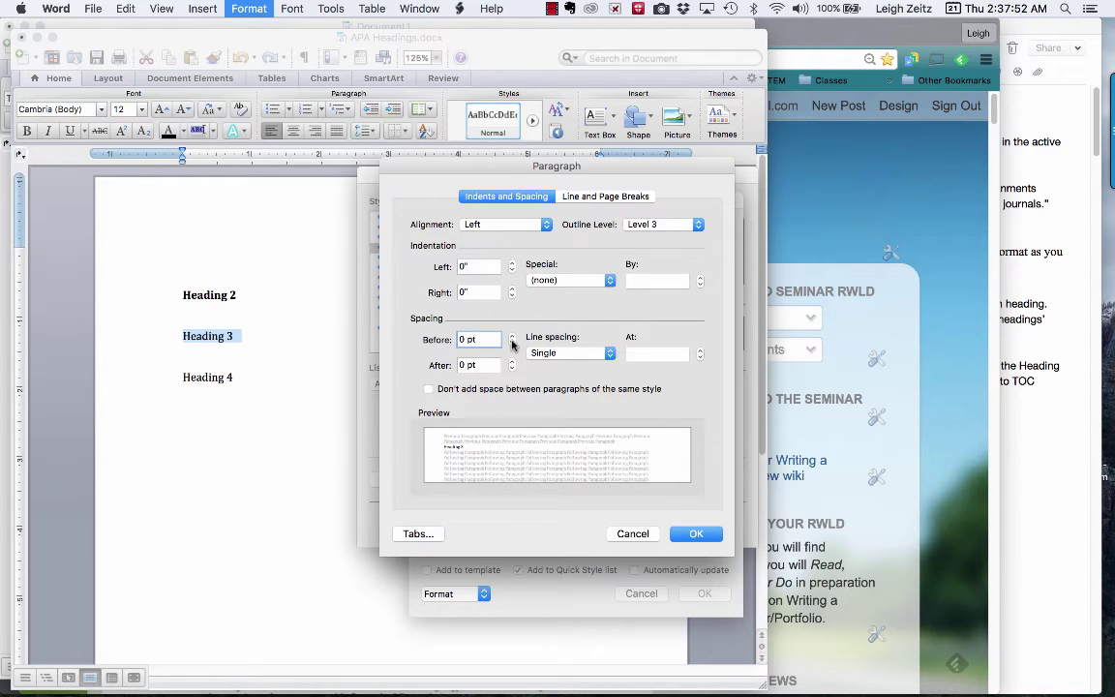
left_click(513, 267)
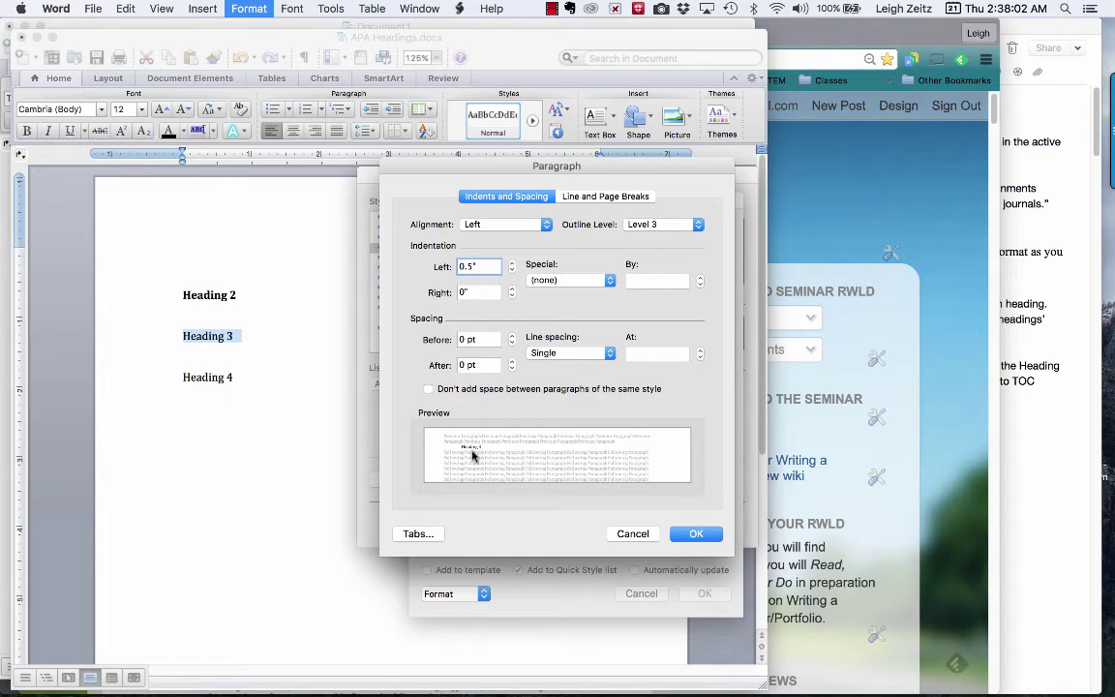
left_click(699, 534)
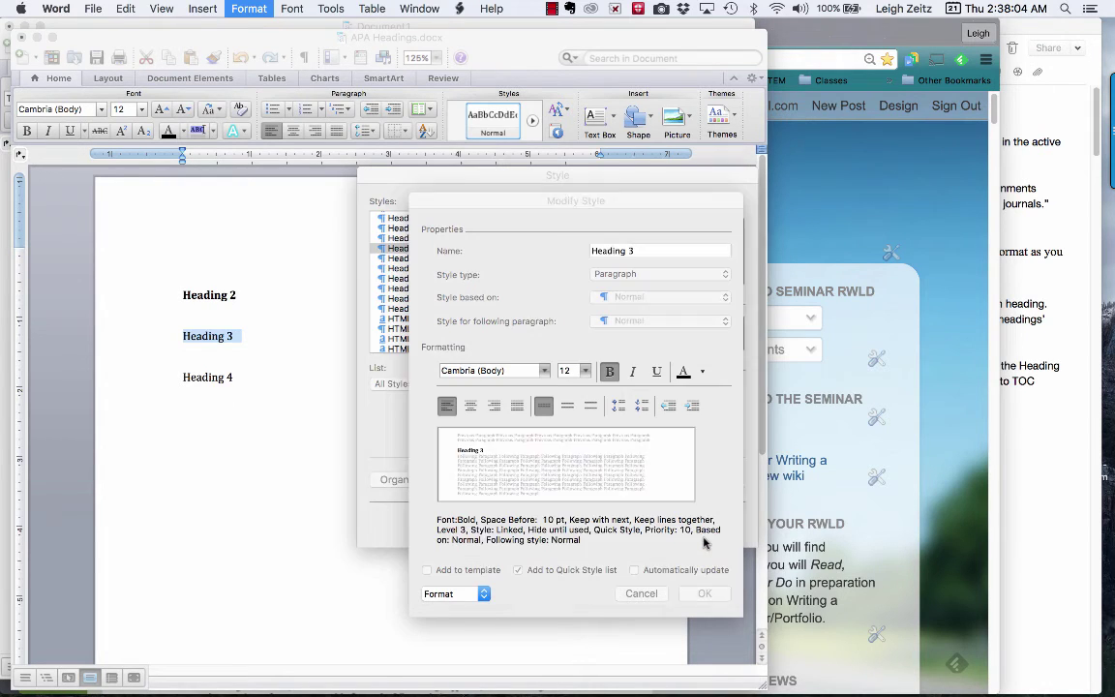
left_click(707, 593)
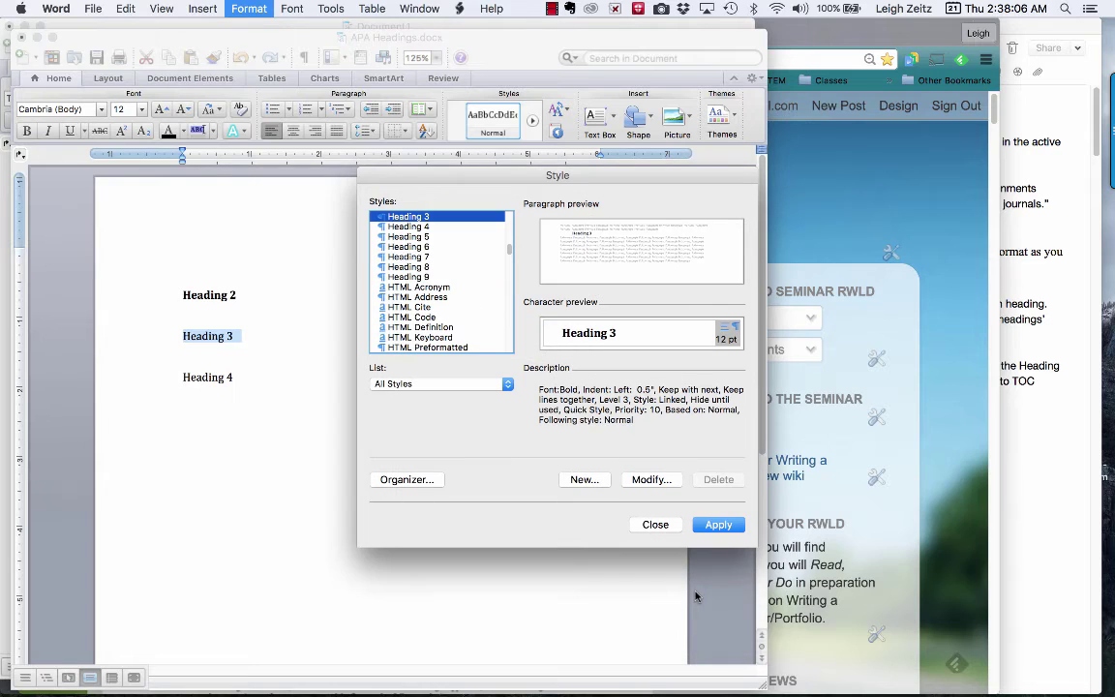
left_click(716, 525)
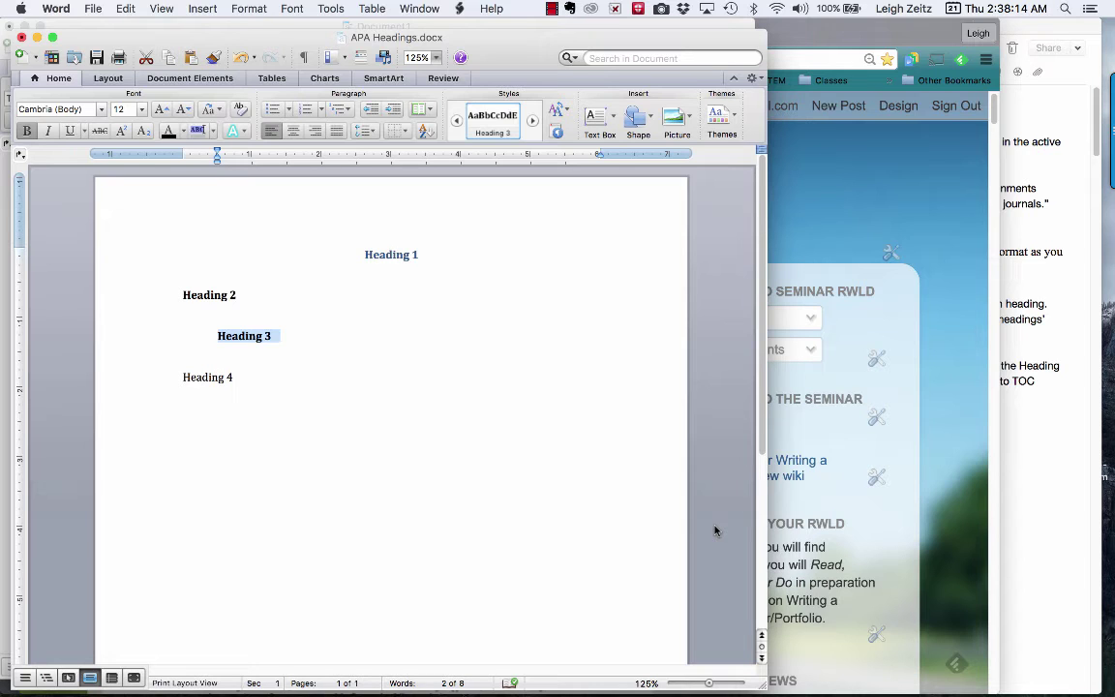
Step: Check the APA heading levels table in Chrome, and open Word's Heading 4 style for modification with the "Heading 4" line selected
left_click(847, 436)
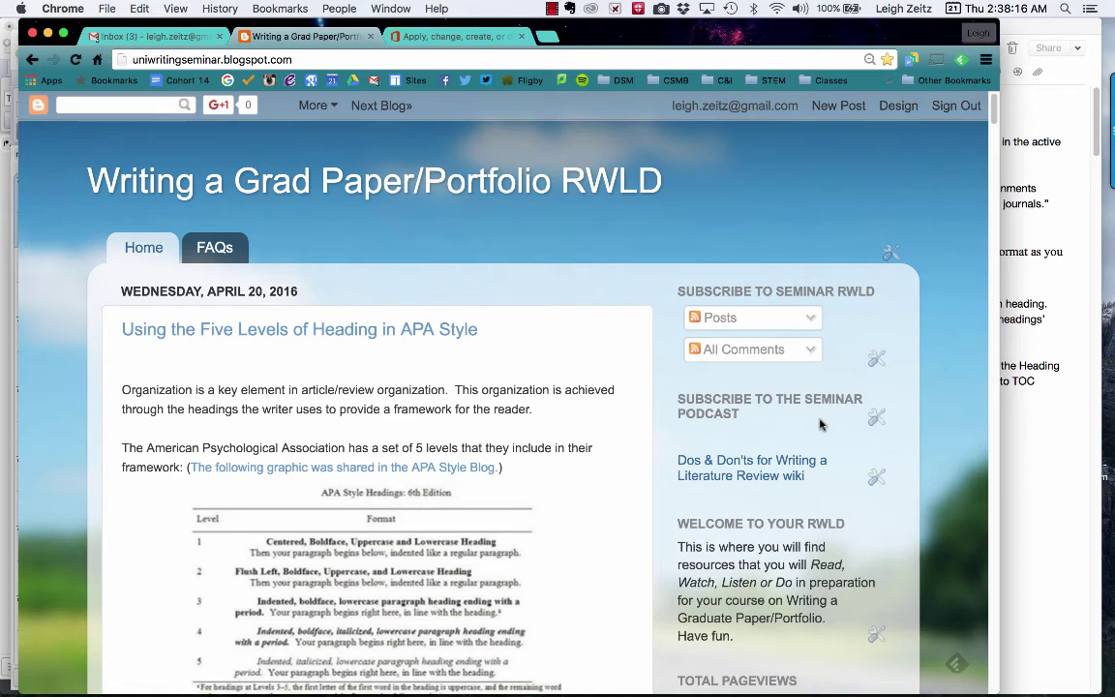
scroll(403, 531, "down", 5)
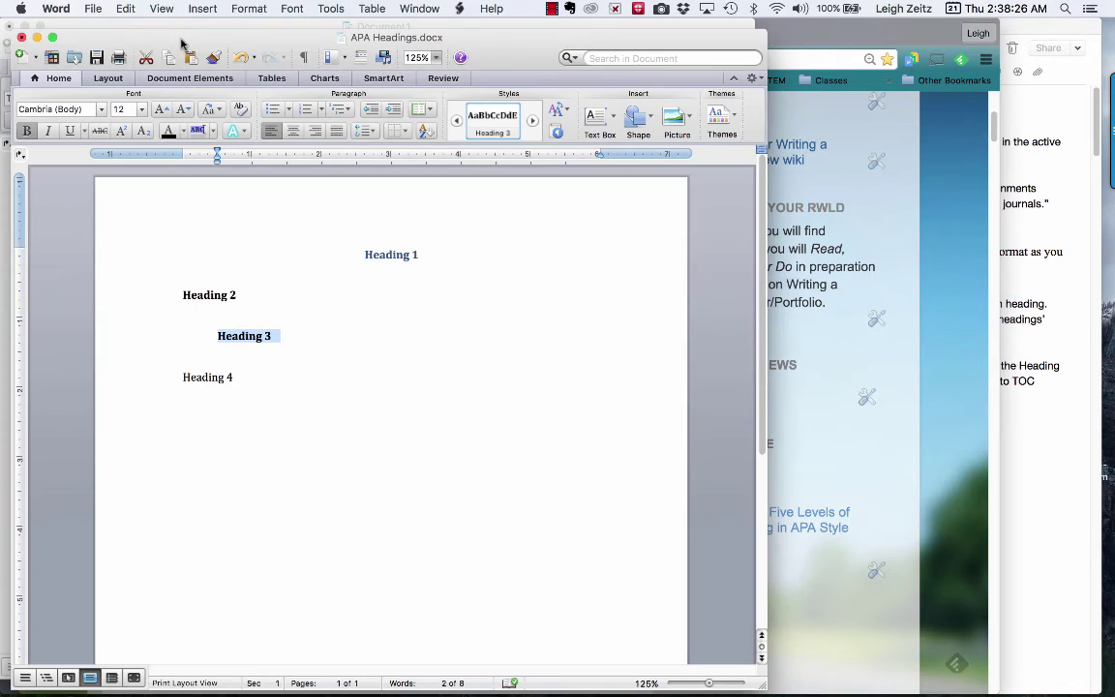
left_click_drag(245, 377, 184, 378)
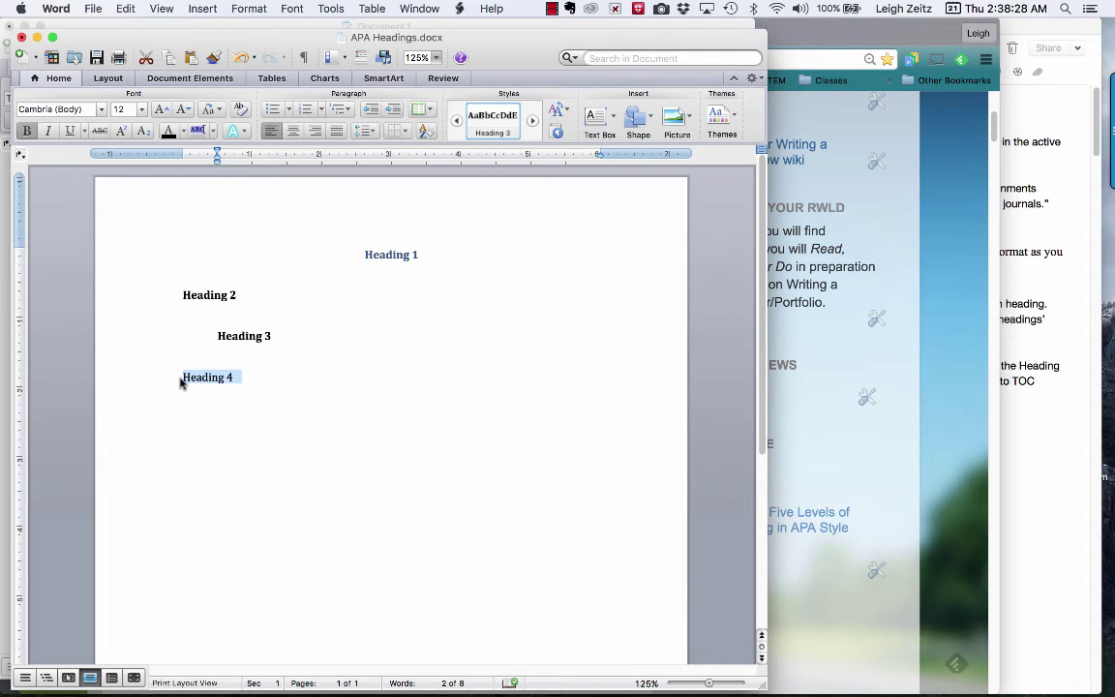
left_click(251, 9)
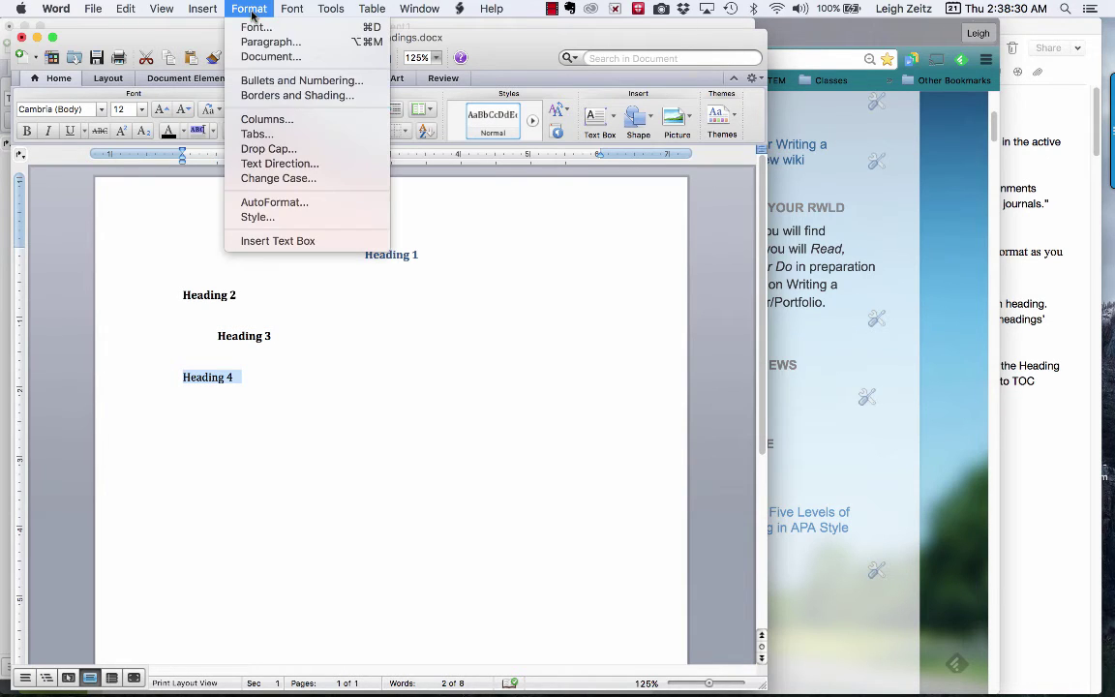
left_click(274, 218)
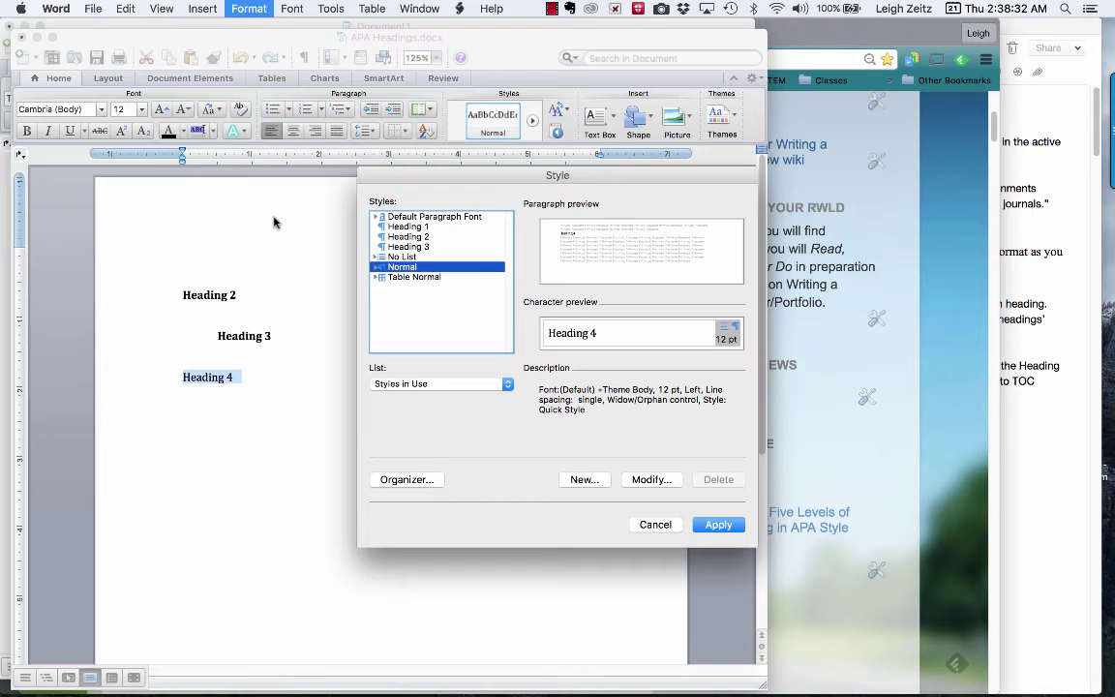
left_click(509, 384)
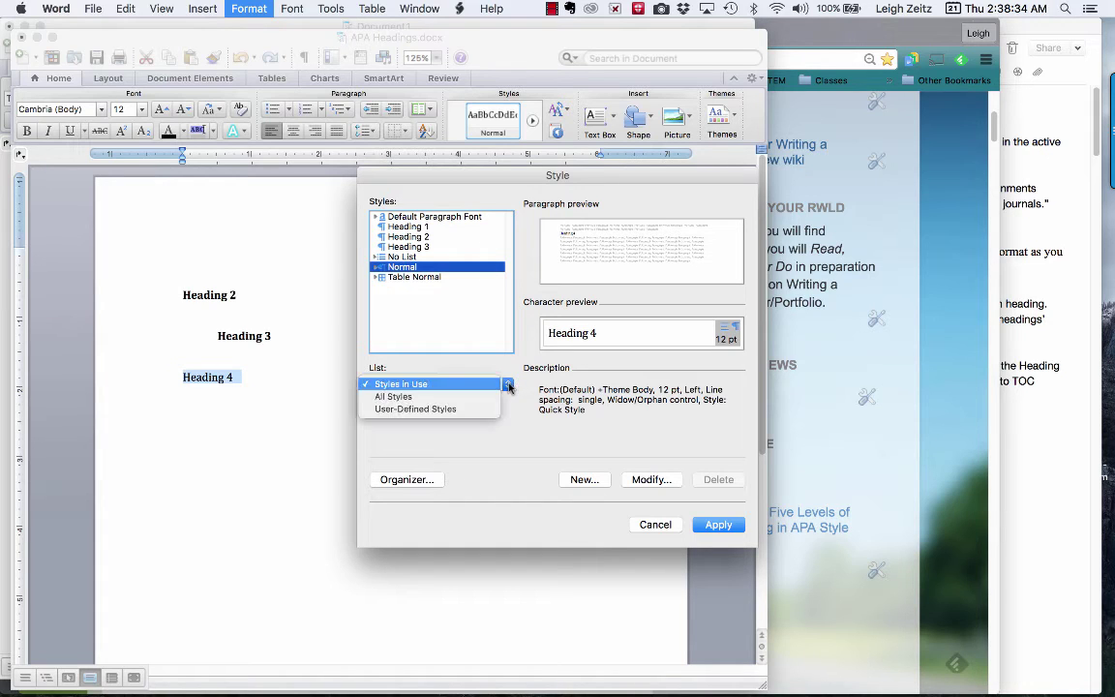
left_click(411, 394)
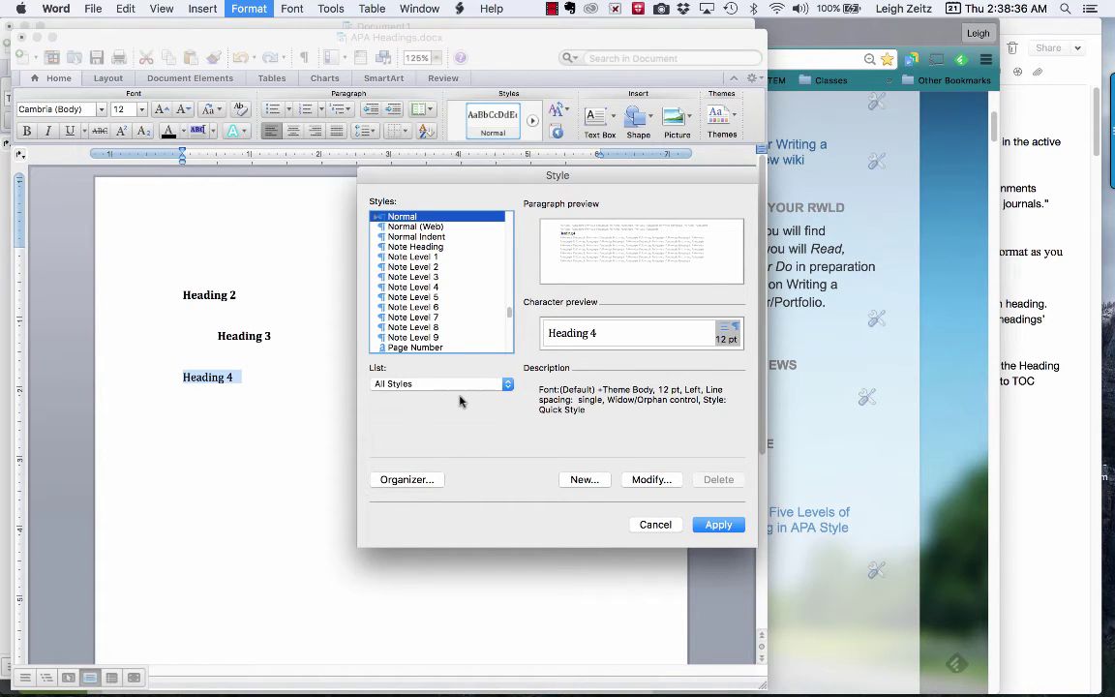
left_click_drag(510, 315, 510, 250)
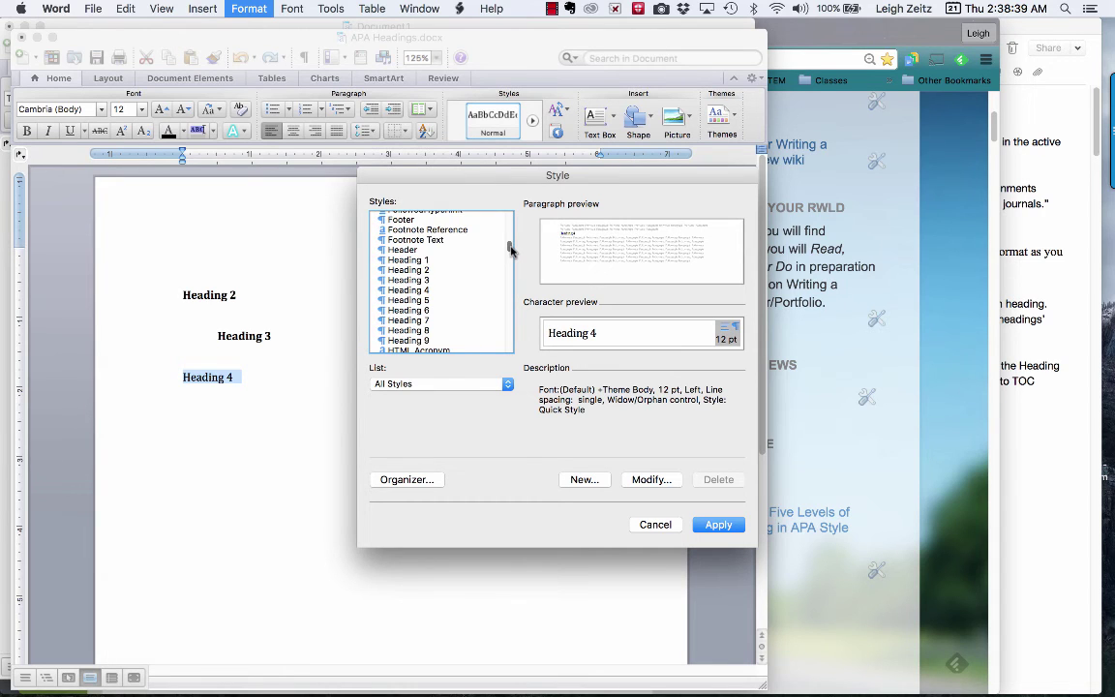
left_click(416, 291)
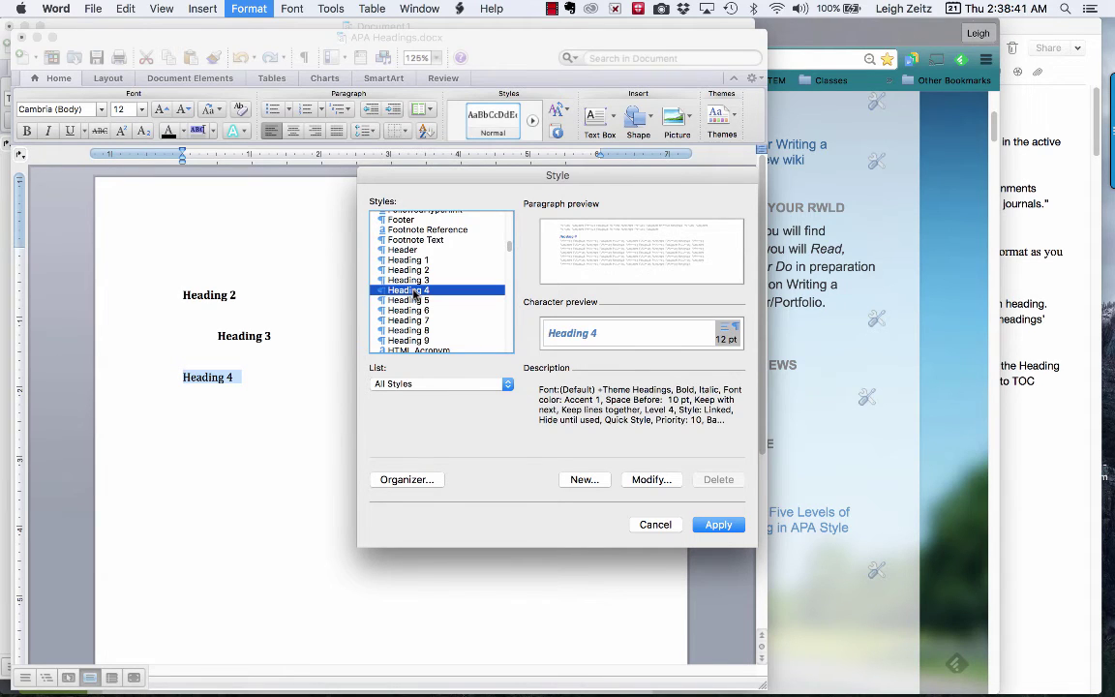
left_click(644, 481)
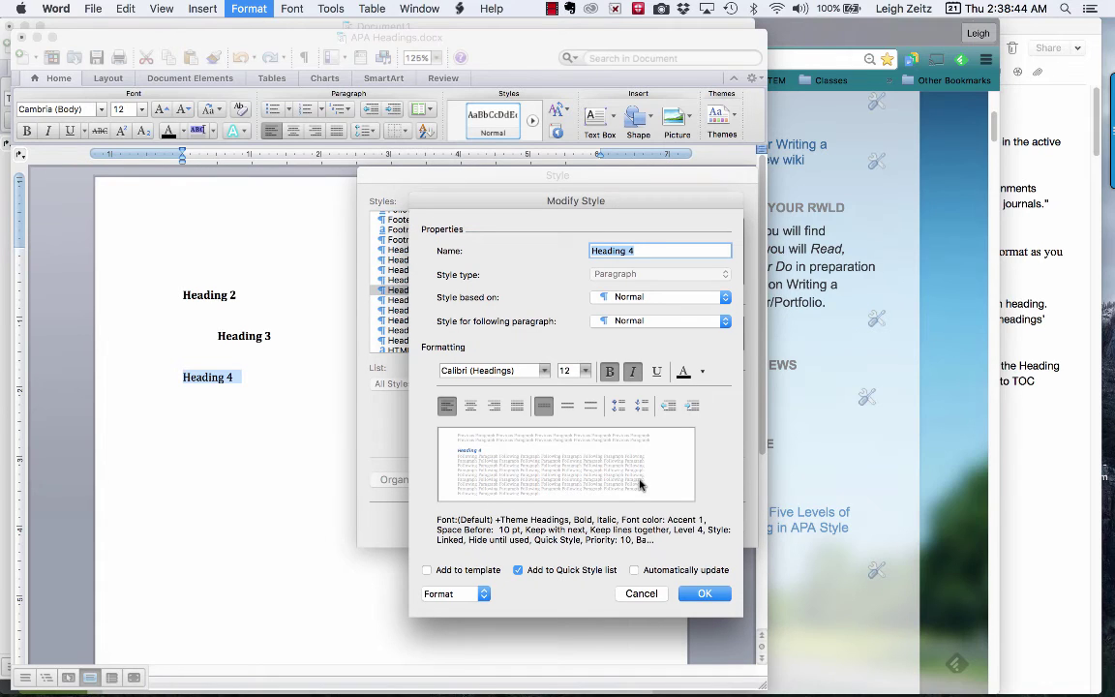
Step: Set the Heading 4 style's font colour to black and its font to Cambria (Theme Body)
left_click(684, 373)
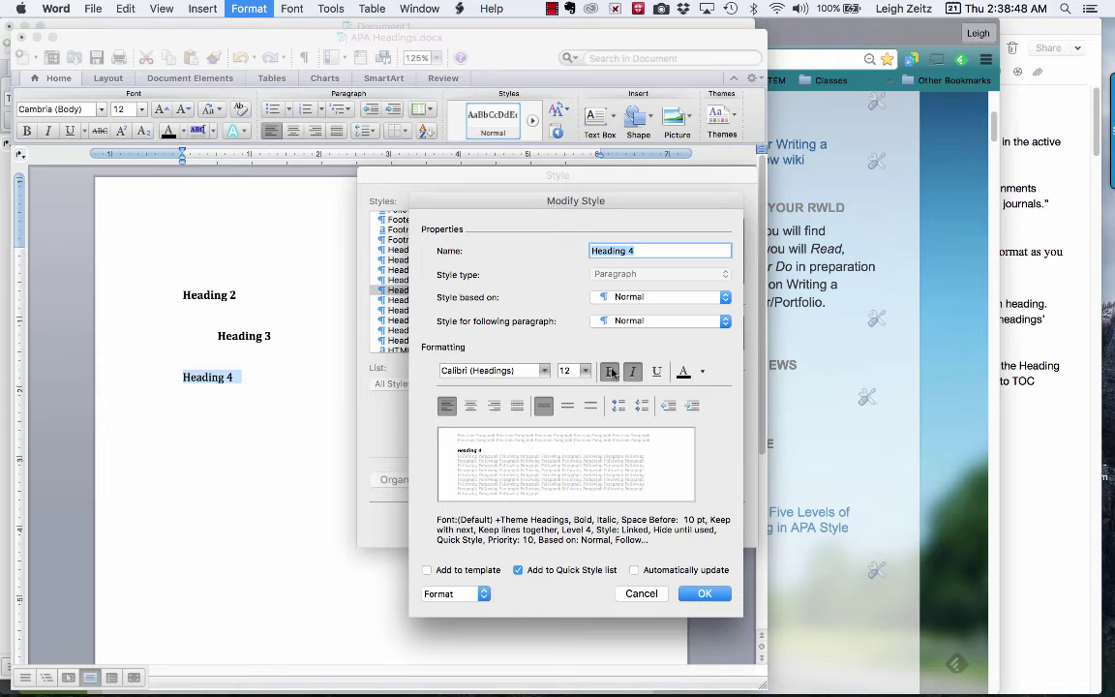
left_click(545, 371)
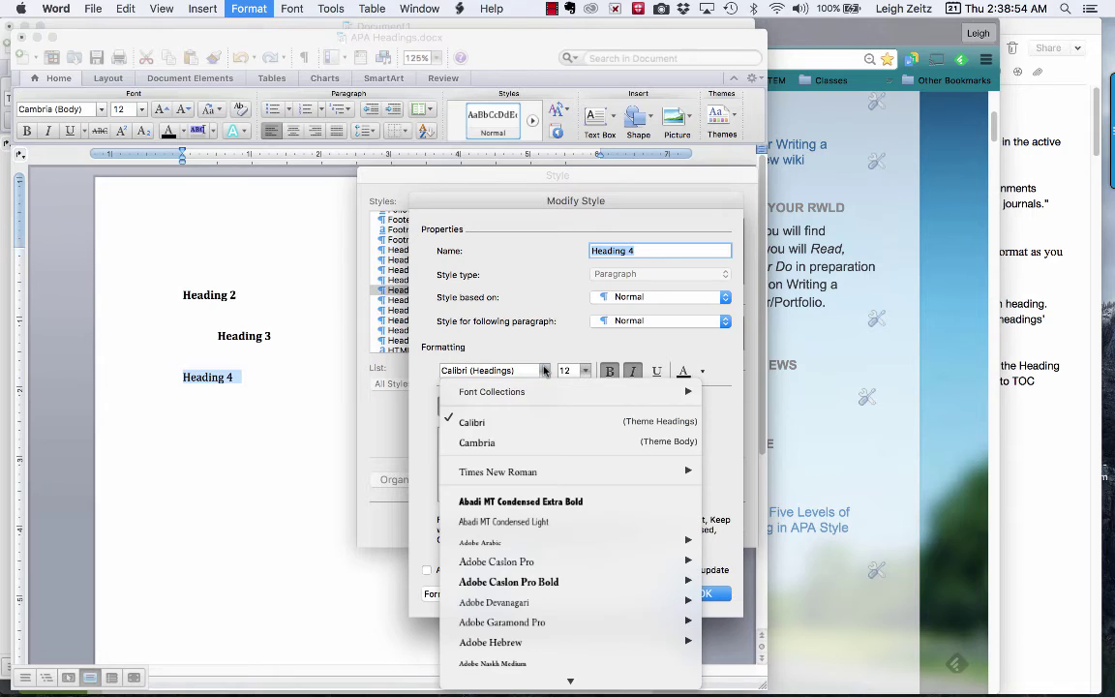
left_click(492, 439)
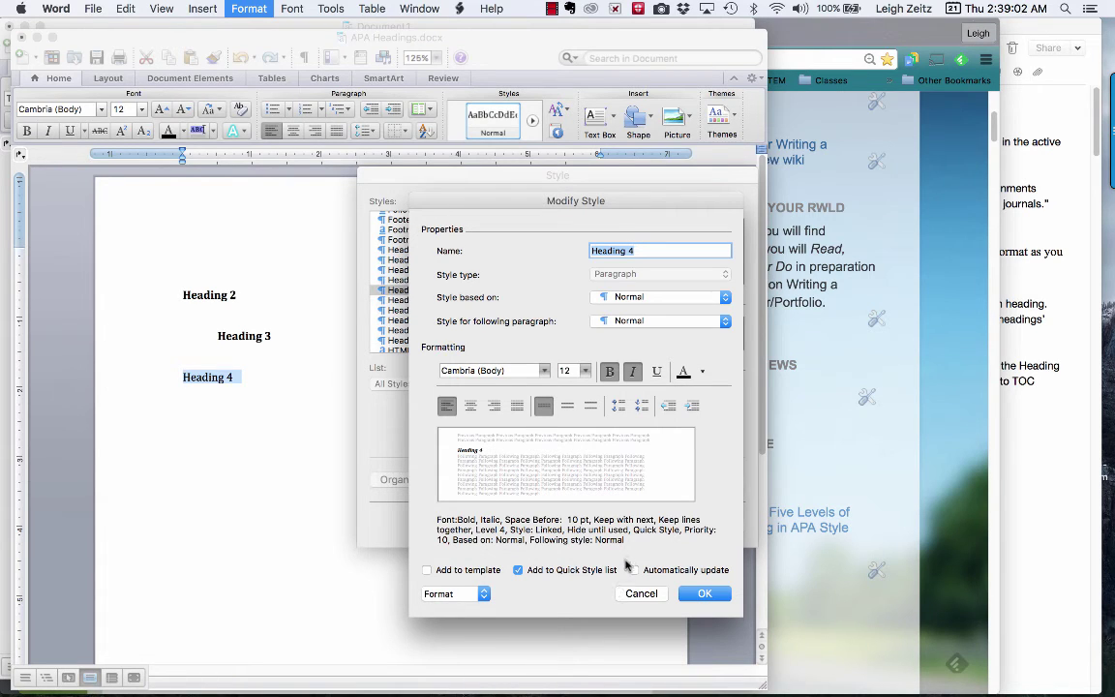
Step: Give the Heading 4 style a 0.5" left indent and 0 pt spacing before, and apply it to the selected line
left_click(484, 593)
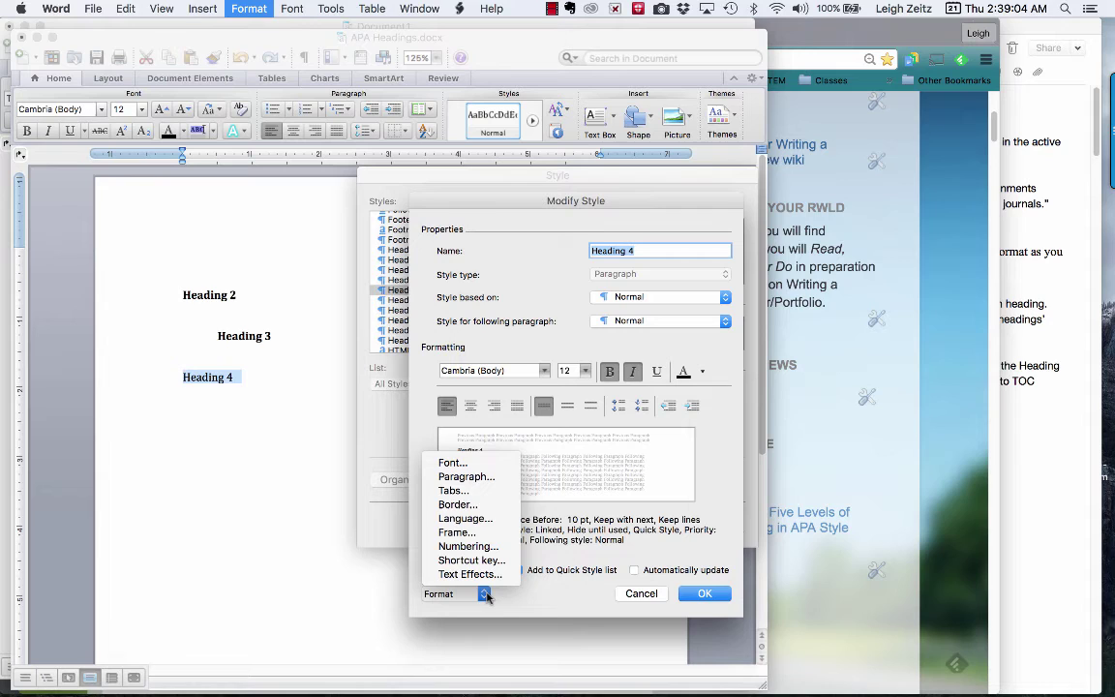
left_click(466, 476)
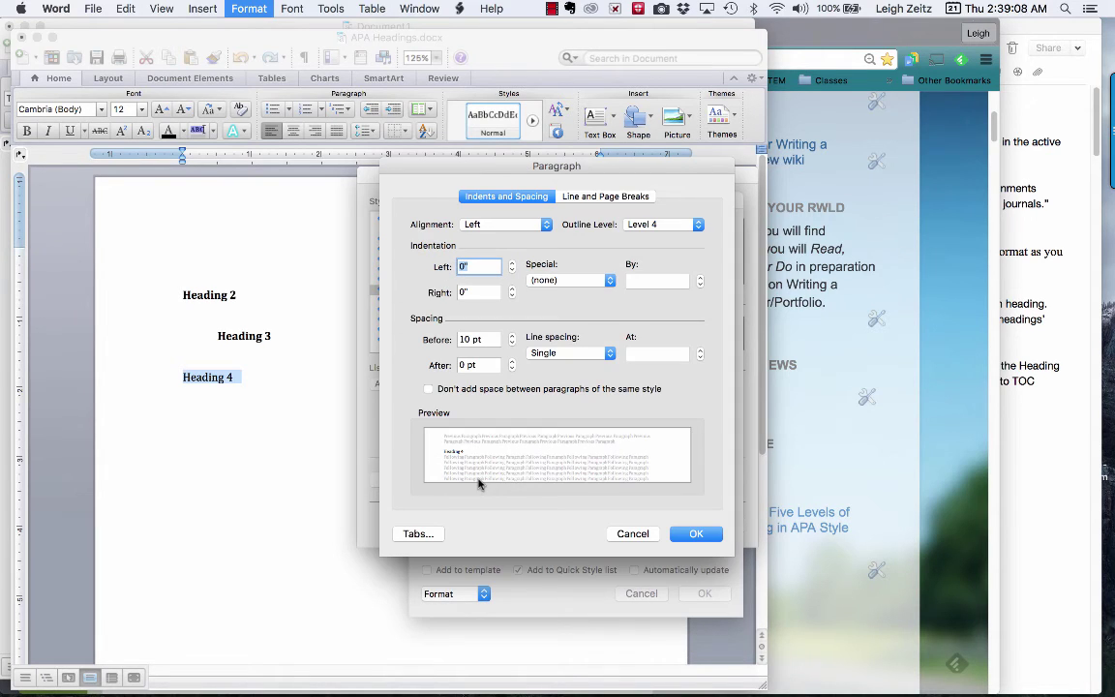
left_click(512, 265)
left_click(512, 264)
left_click(512, 265)
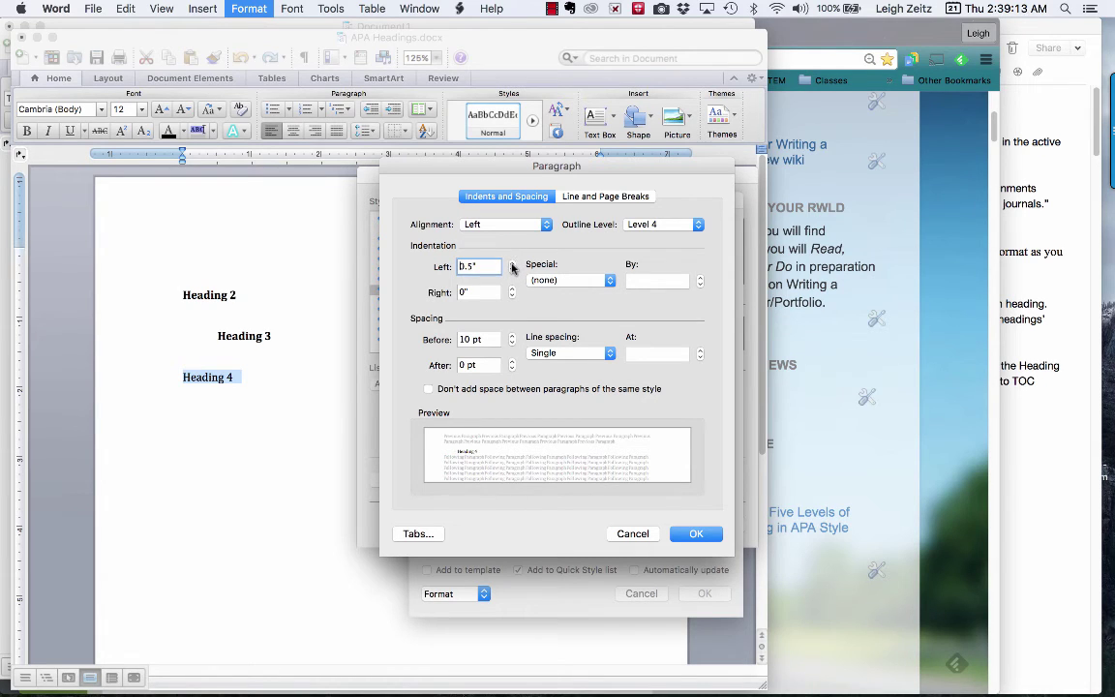
left_click(513, 345)
left_click(512, 345)
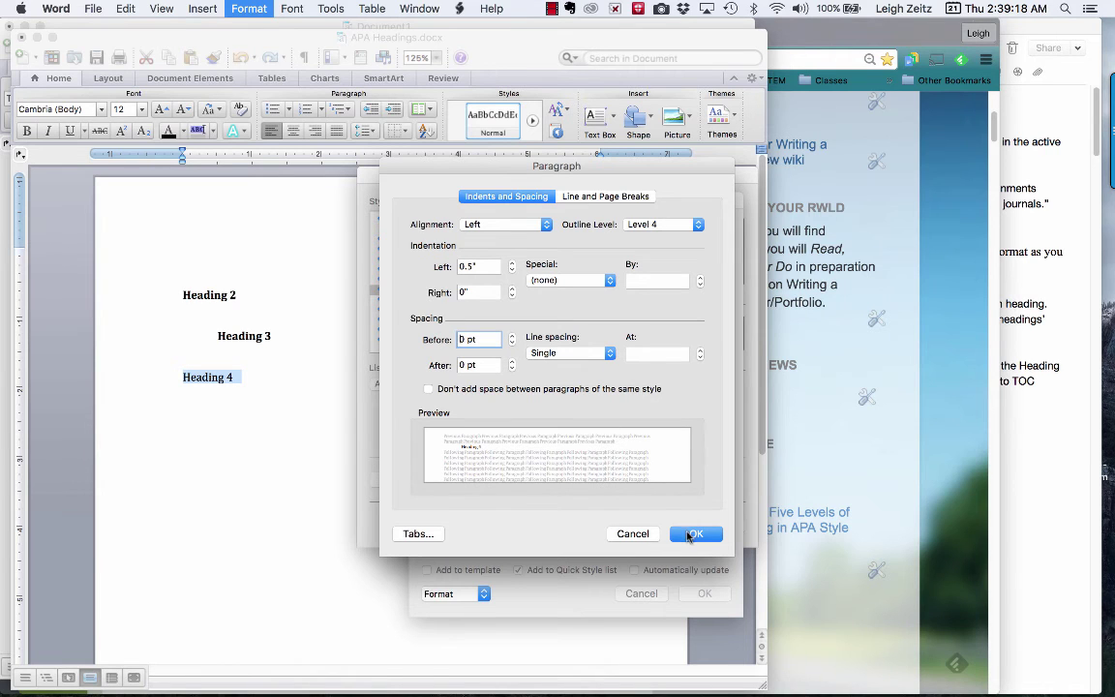
left_click(689, 537)
left_click(695, 595)
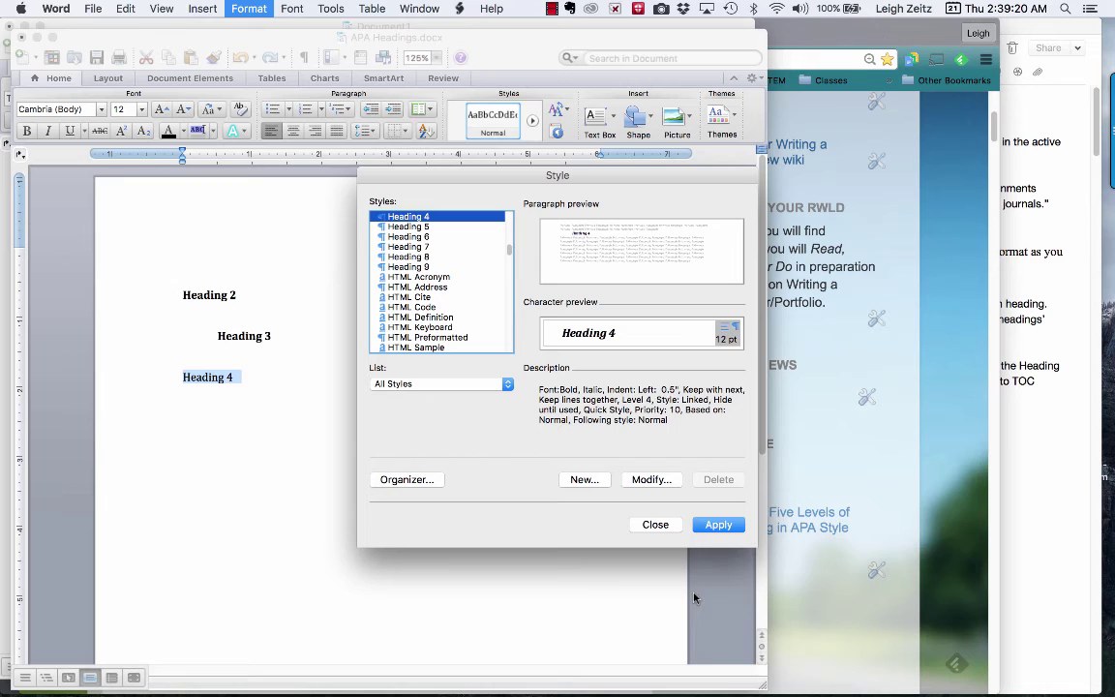
left_click(717, 525)
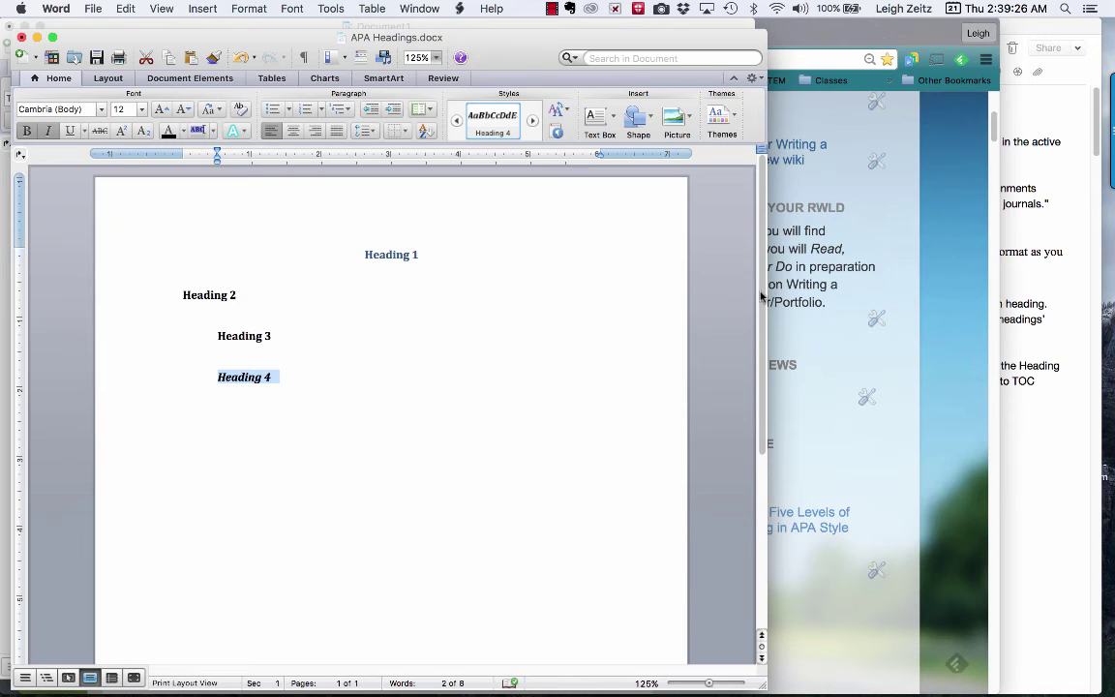
Step: Review the blog's APA heading levels, sample document and "Table of Contents - Make MS Word Your Worker" post in Chrome
left_click(838, 310)
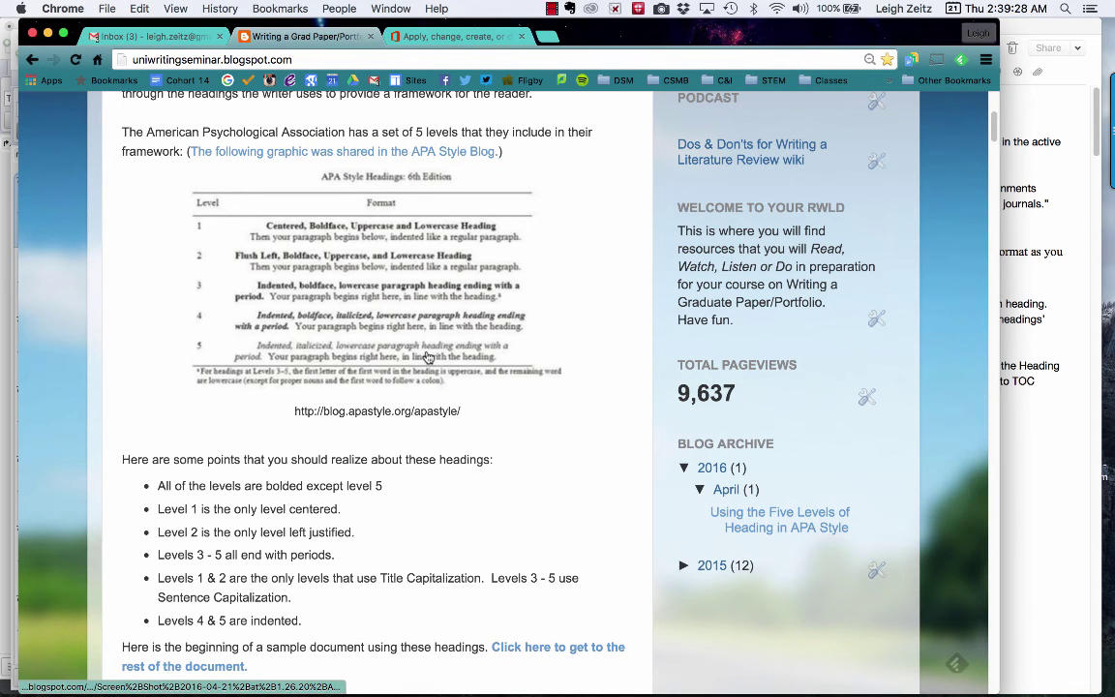
scroll(392, 487, "down", 5)
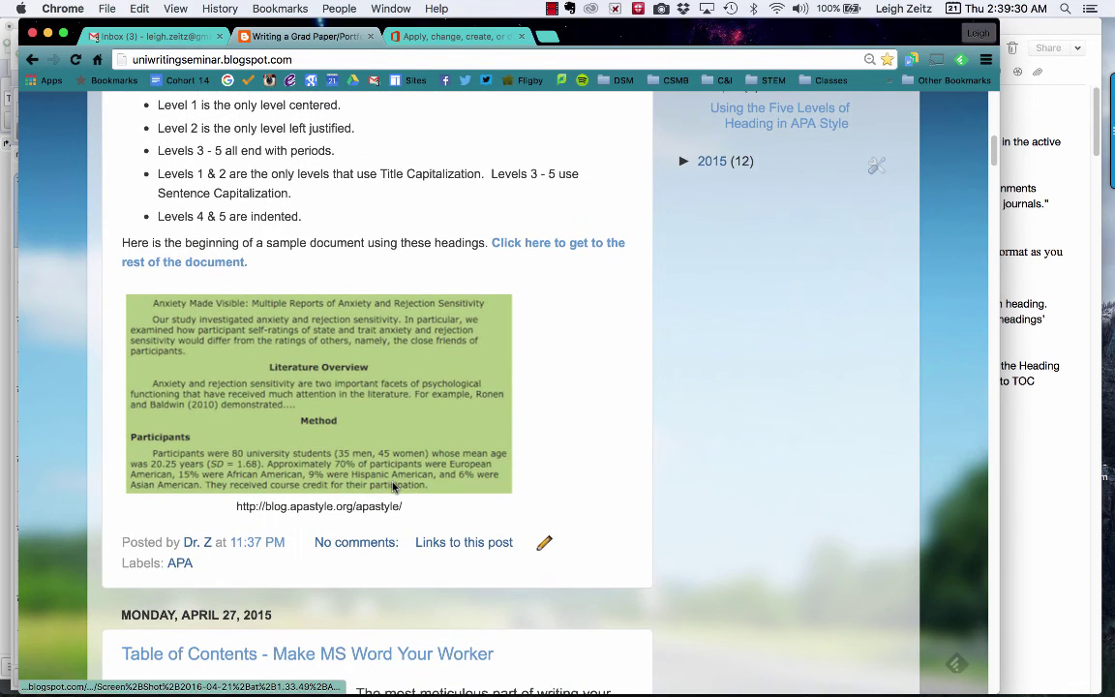
scroll(392, 487, "up", 5)
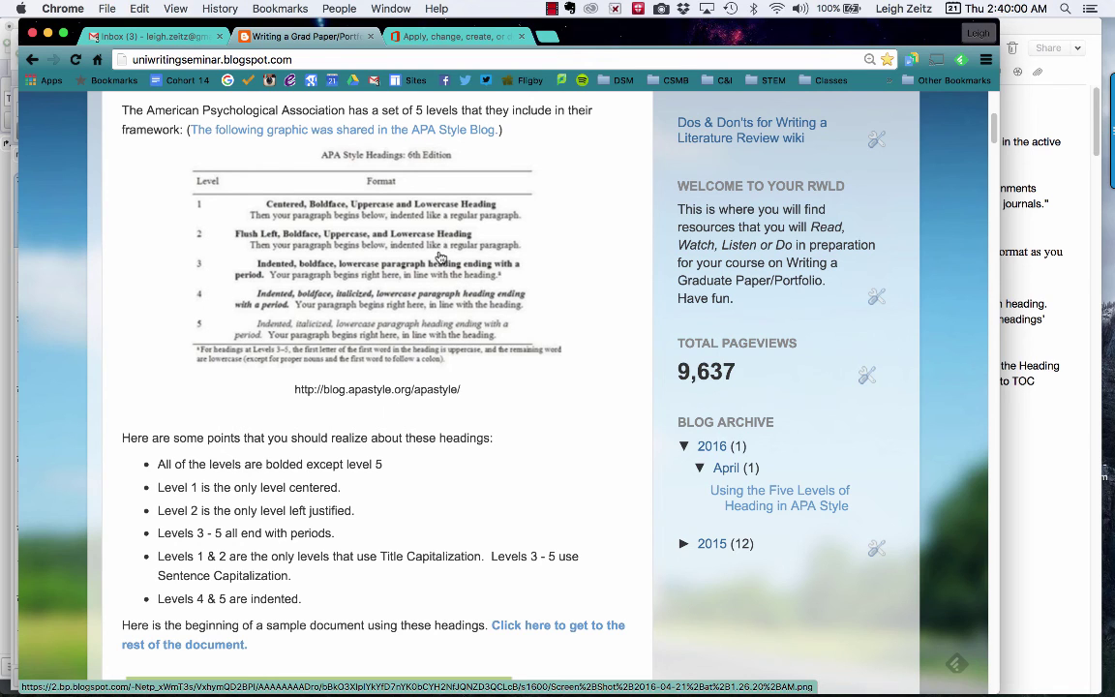
key("super+Tab")
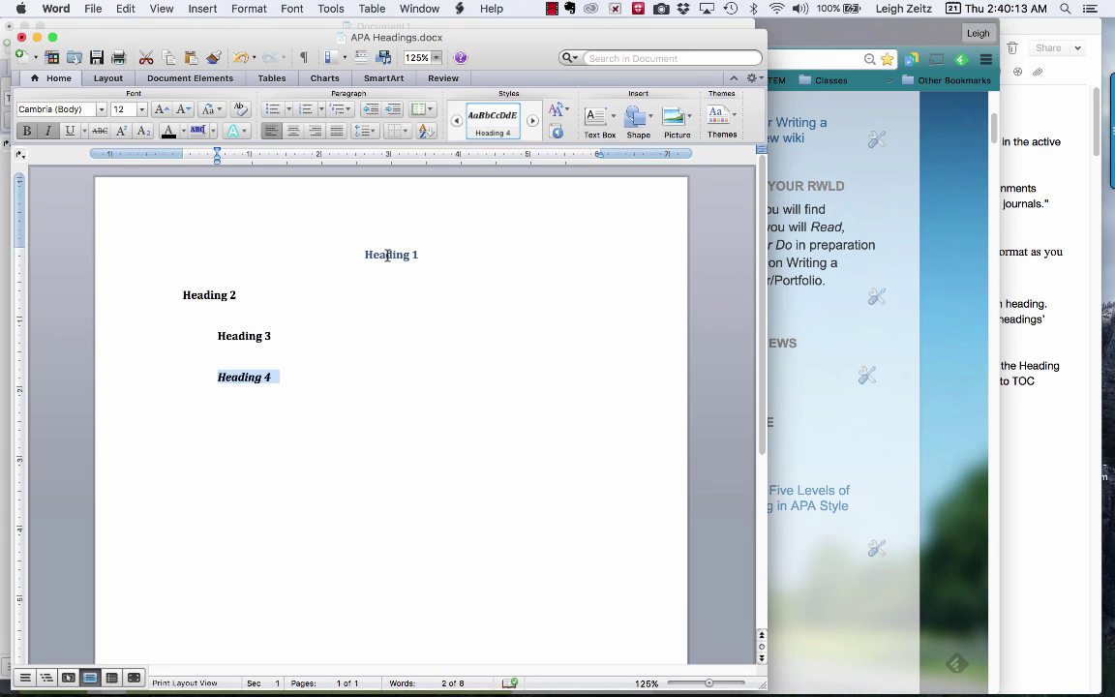
left_click(775, 276)
scroll(494, 446, "down", 5)
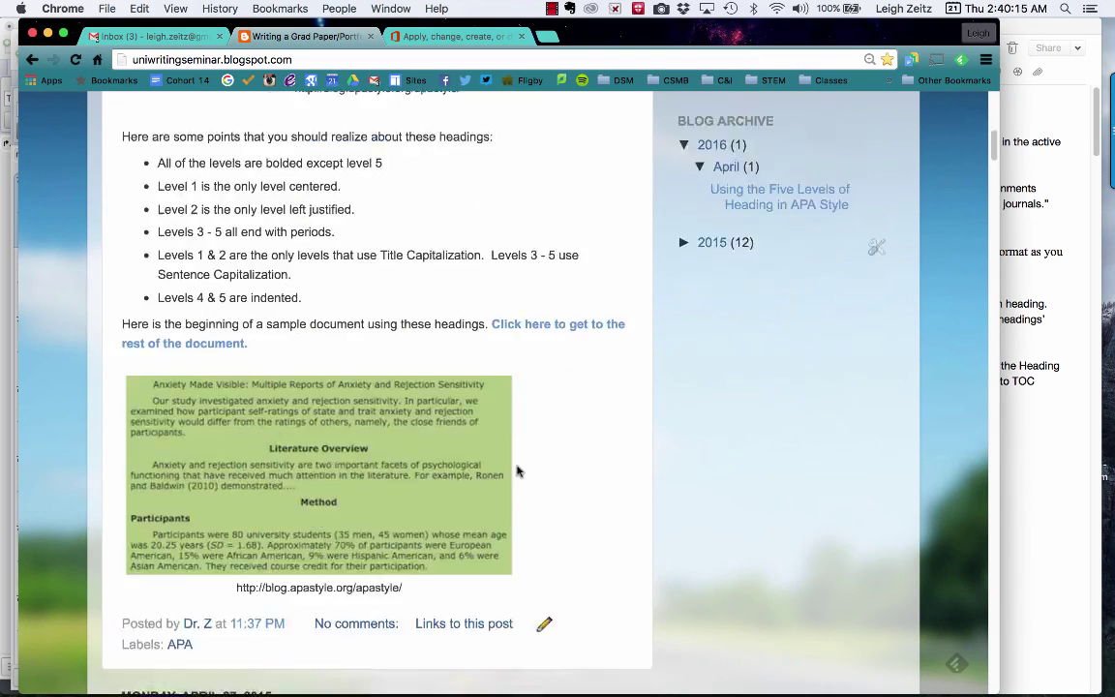
scroll(517, 471, "down", 10)
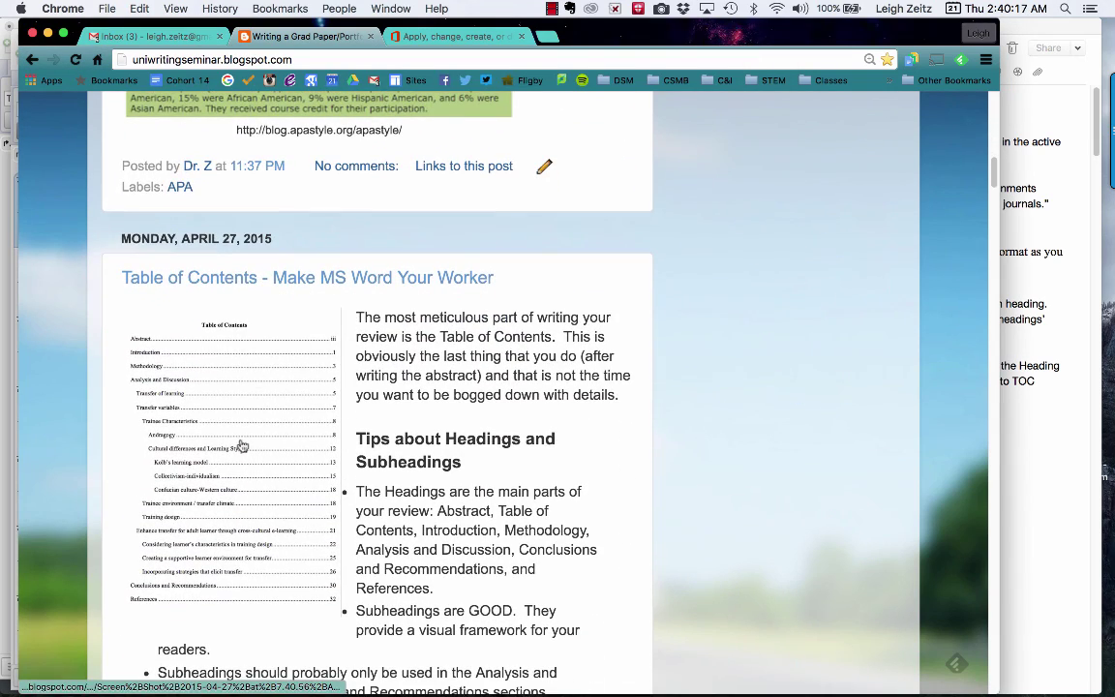